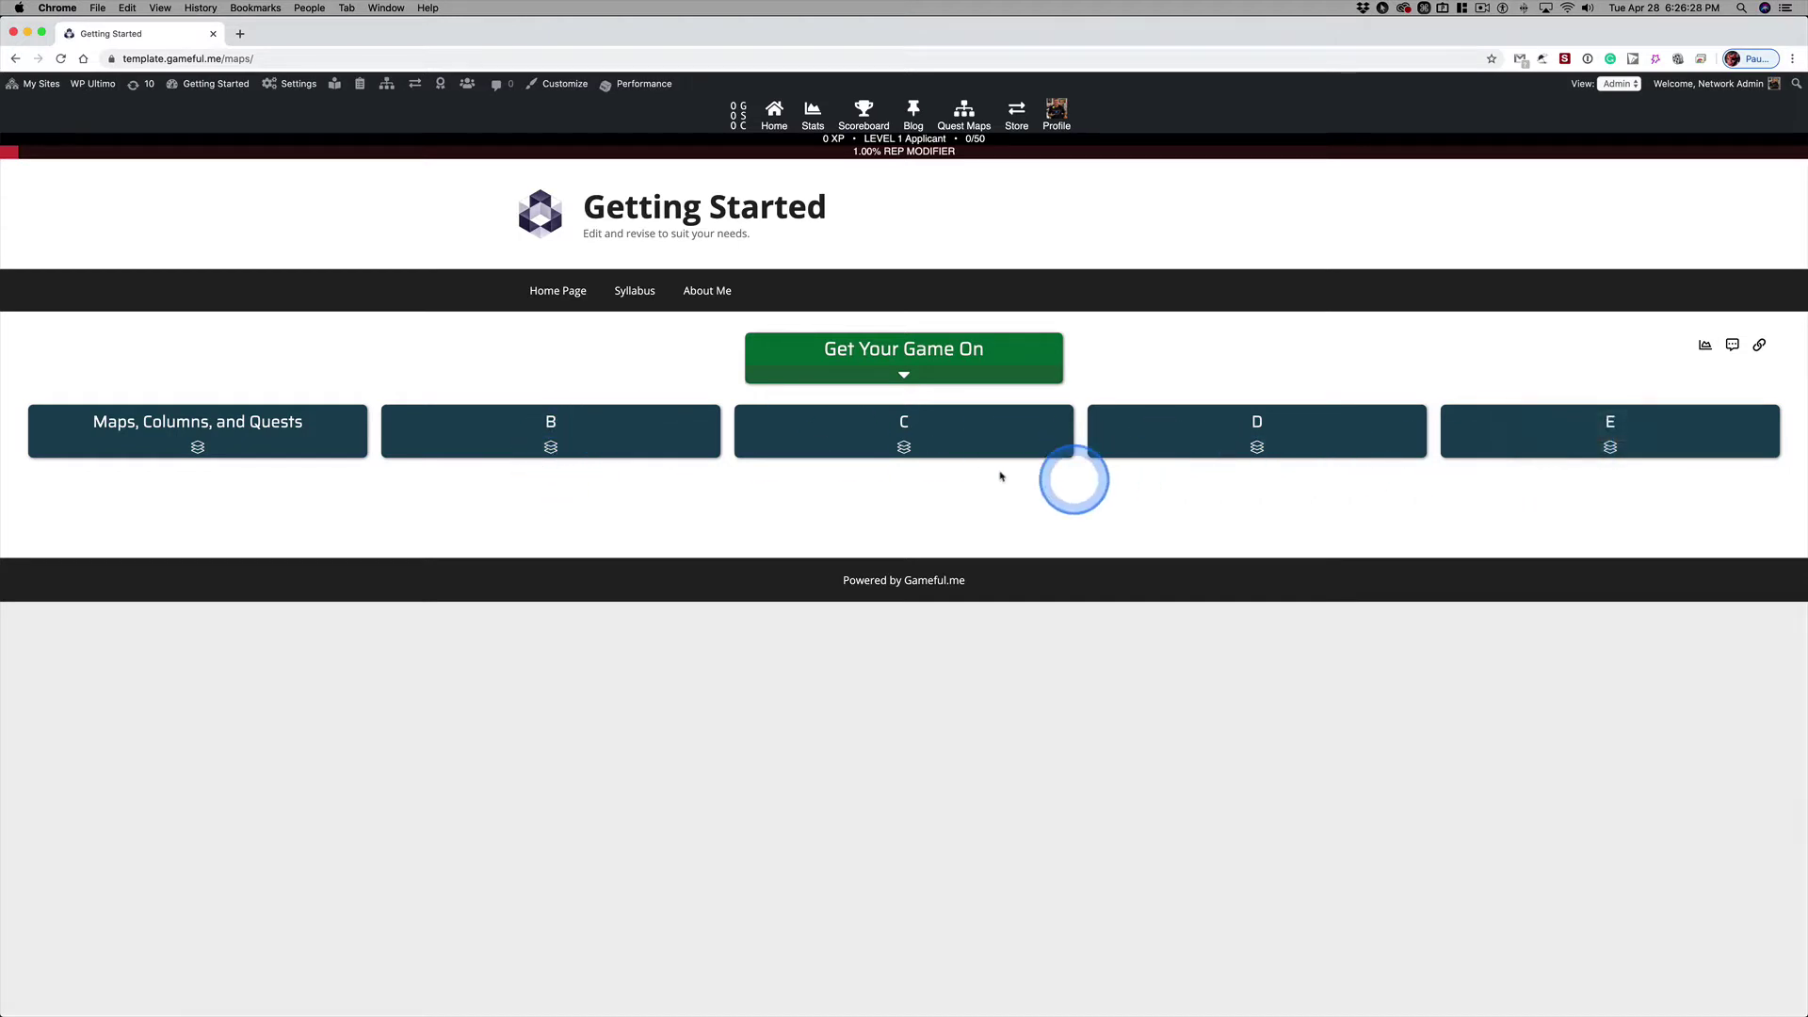
- Create a new empty quest in the Maps, Columns, and Quests column and title it "Gameful Intro"
mouse_move(247, 426)
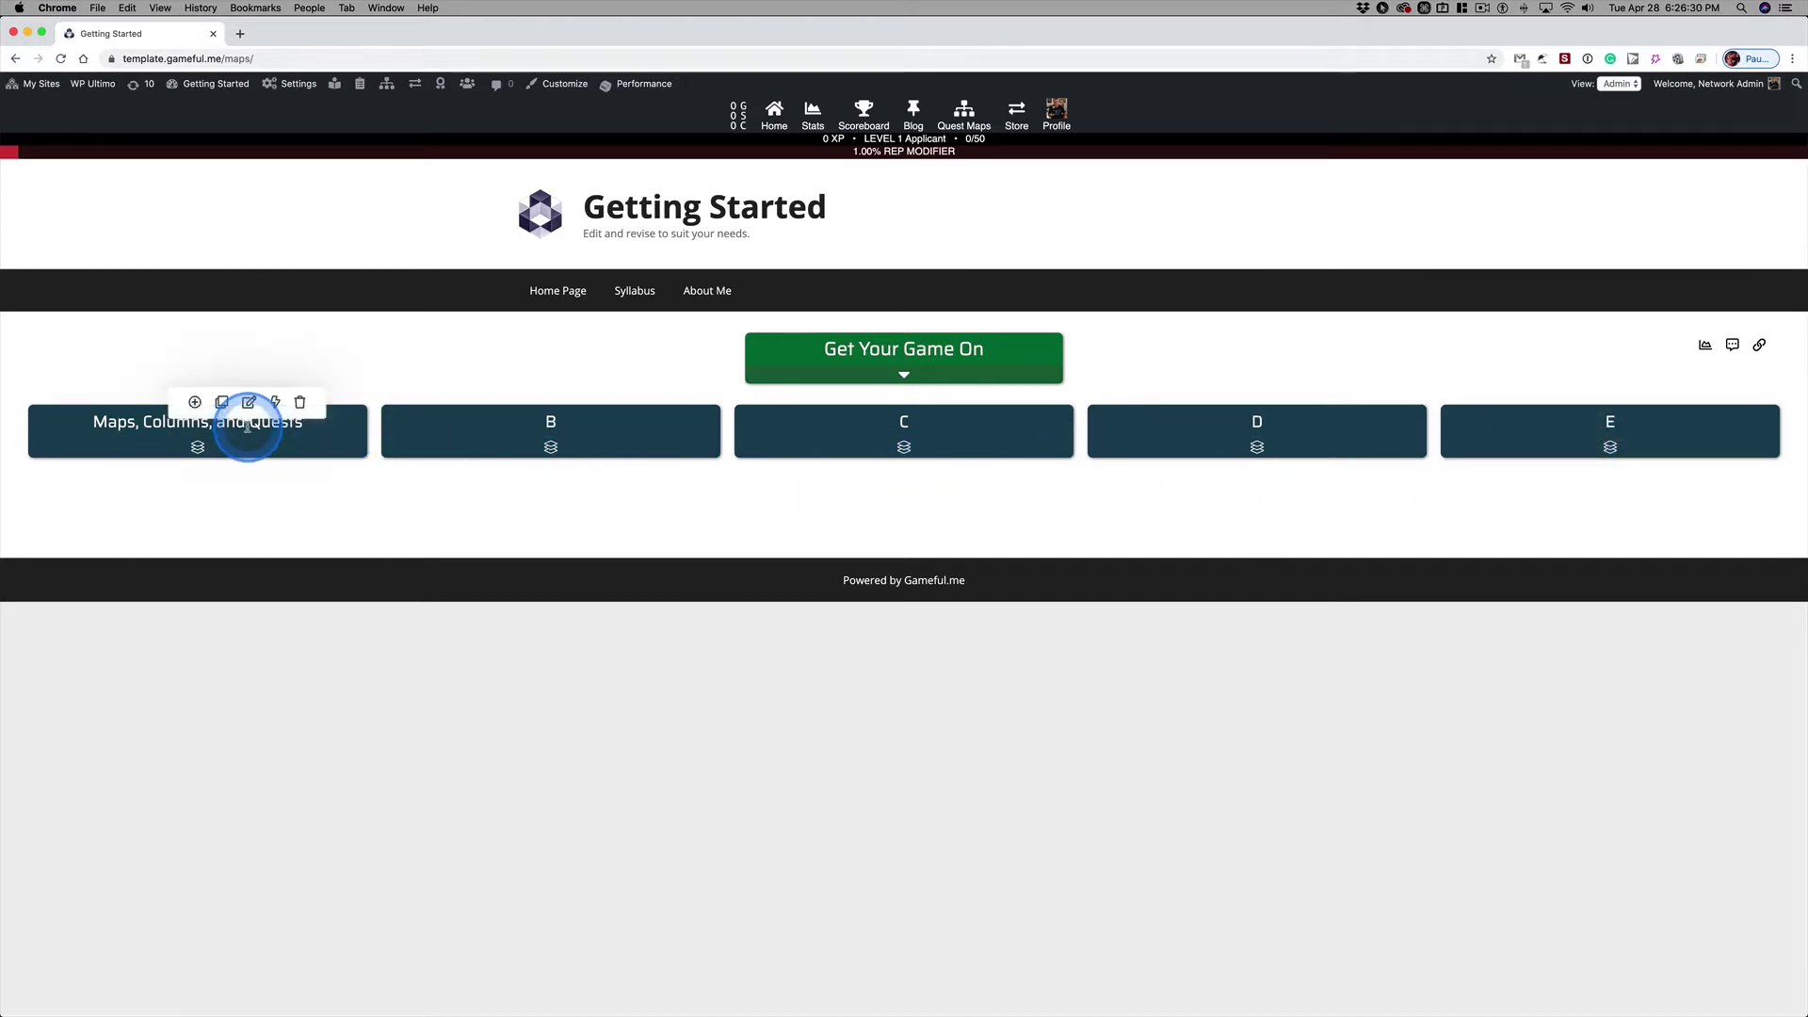
left_click(195, 403)
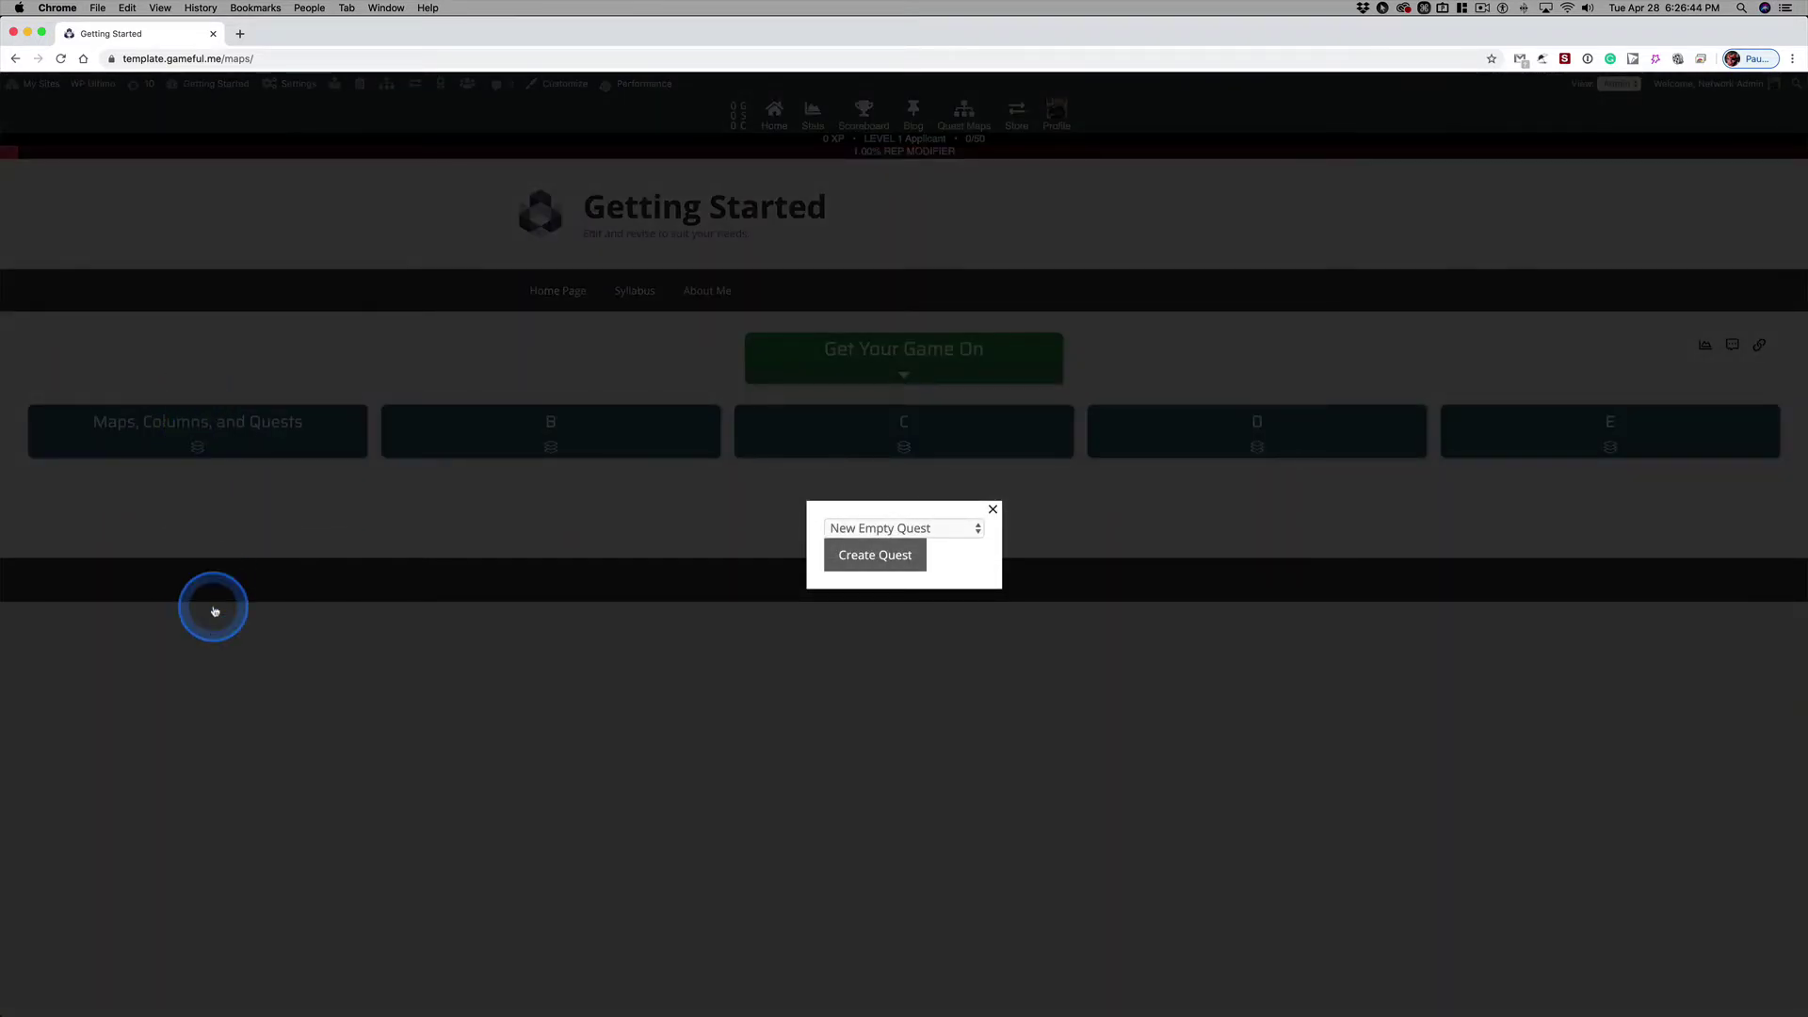
left_click(943, 529)
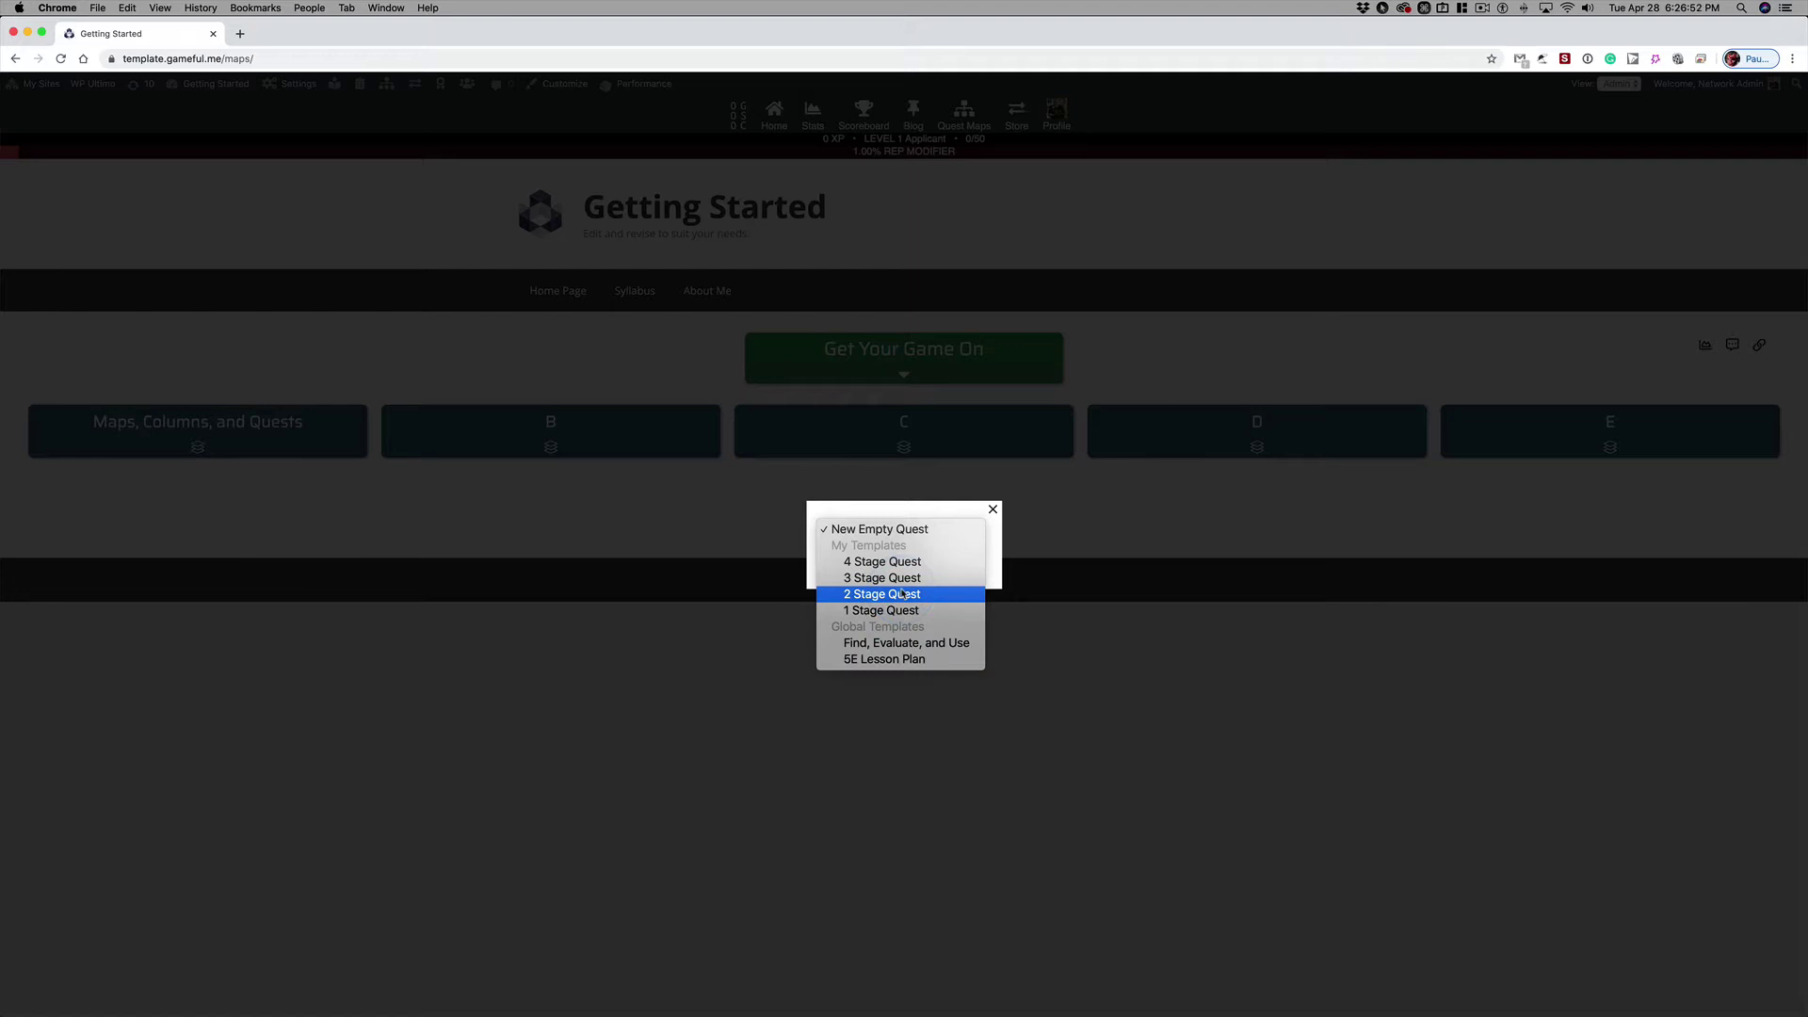
left_click_drag(902, 593, 903, 529)
left_click(892, 557)
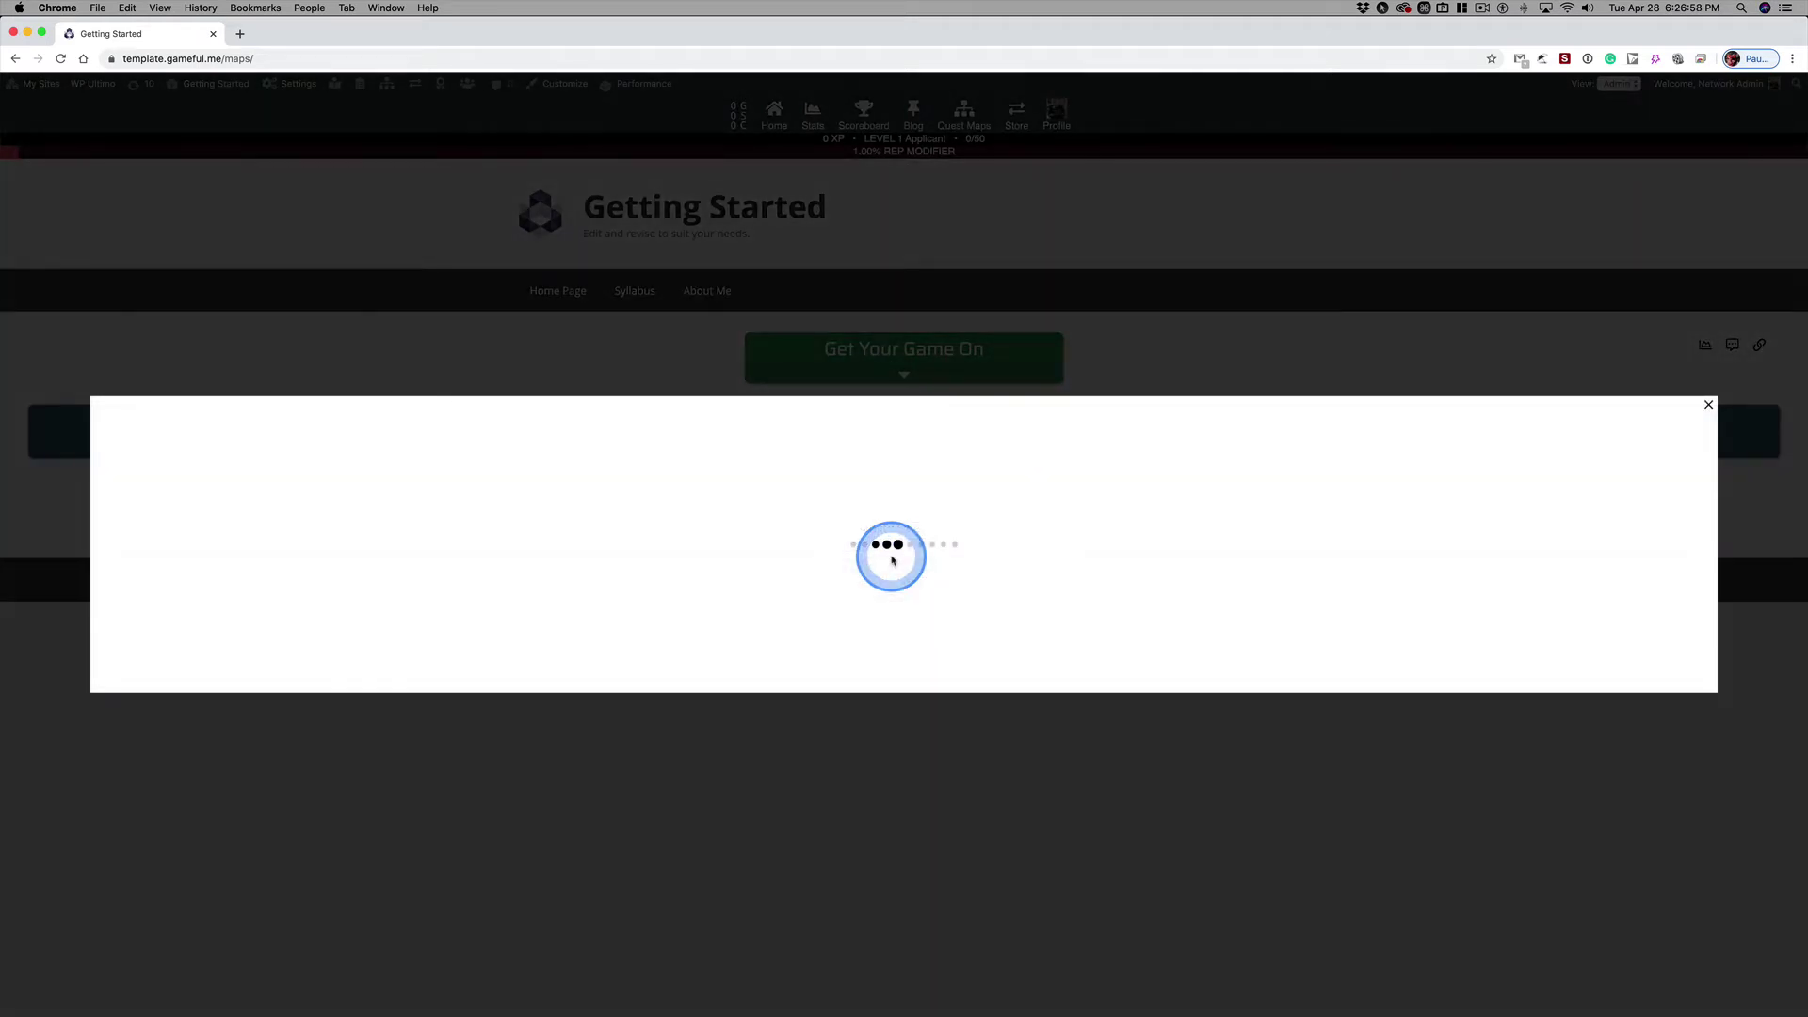
left_click_drag(688, 532, 113, 448)
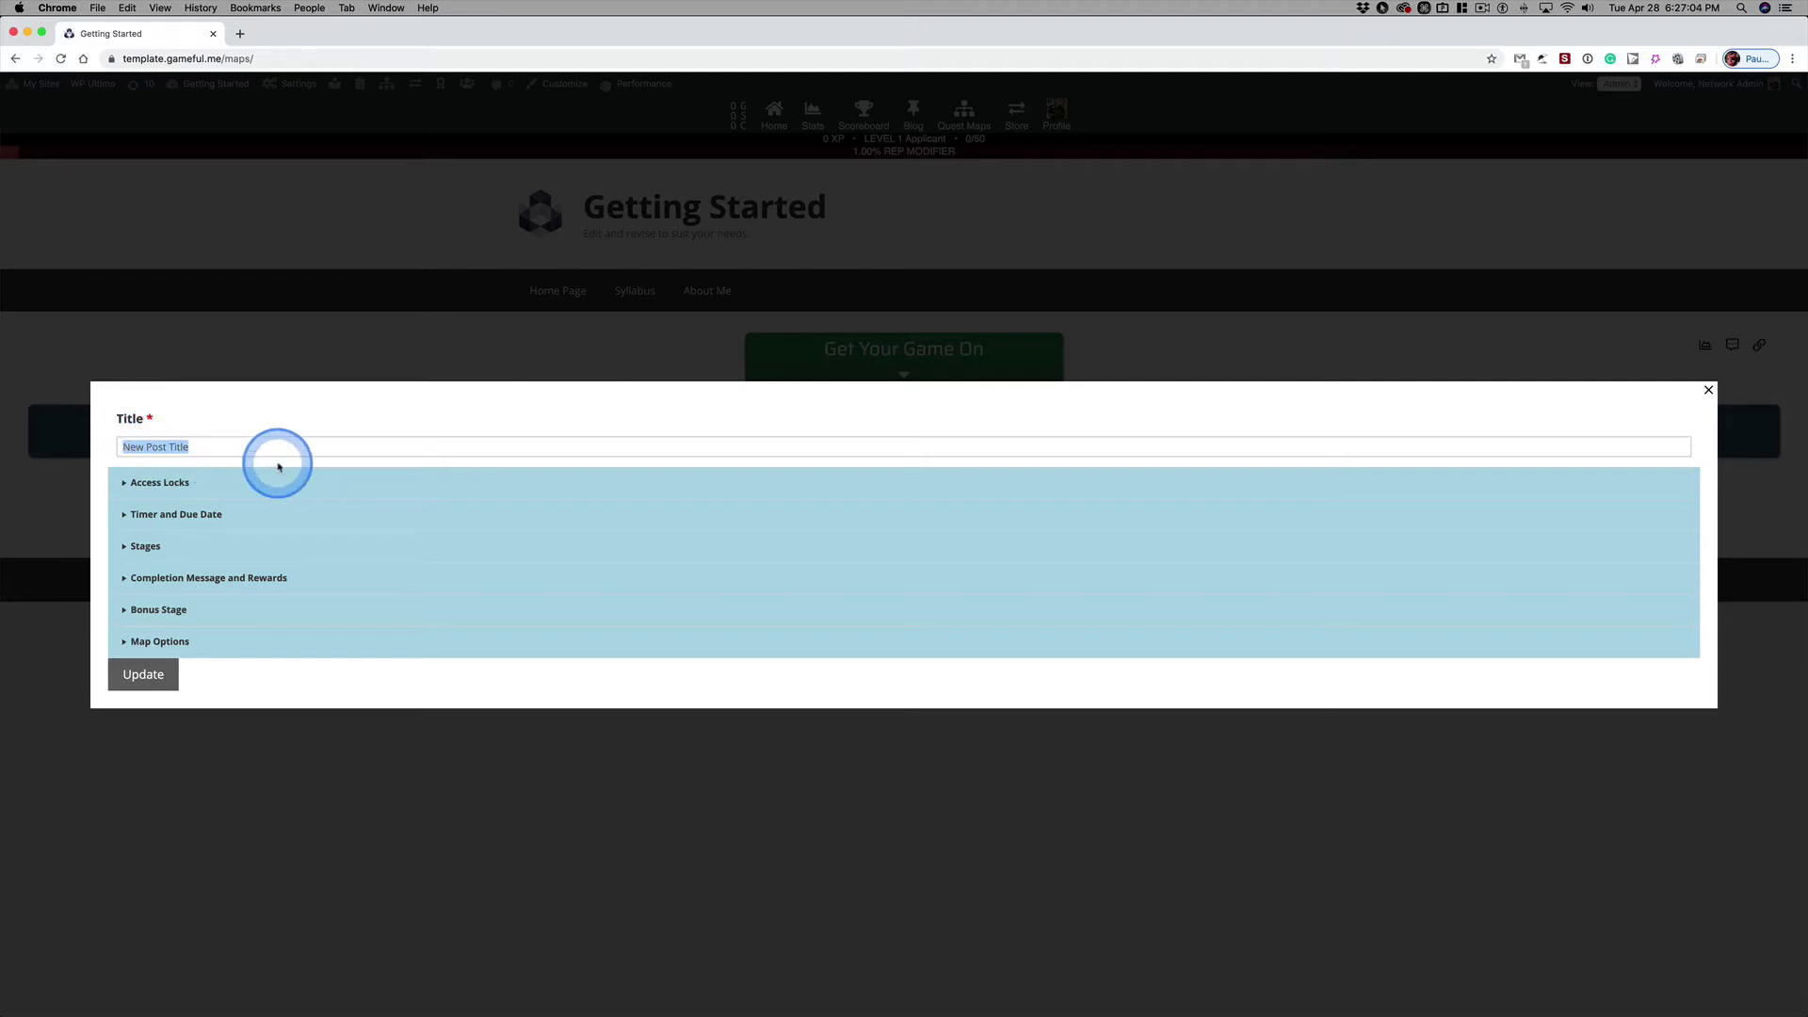
type("Gameful Intro")
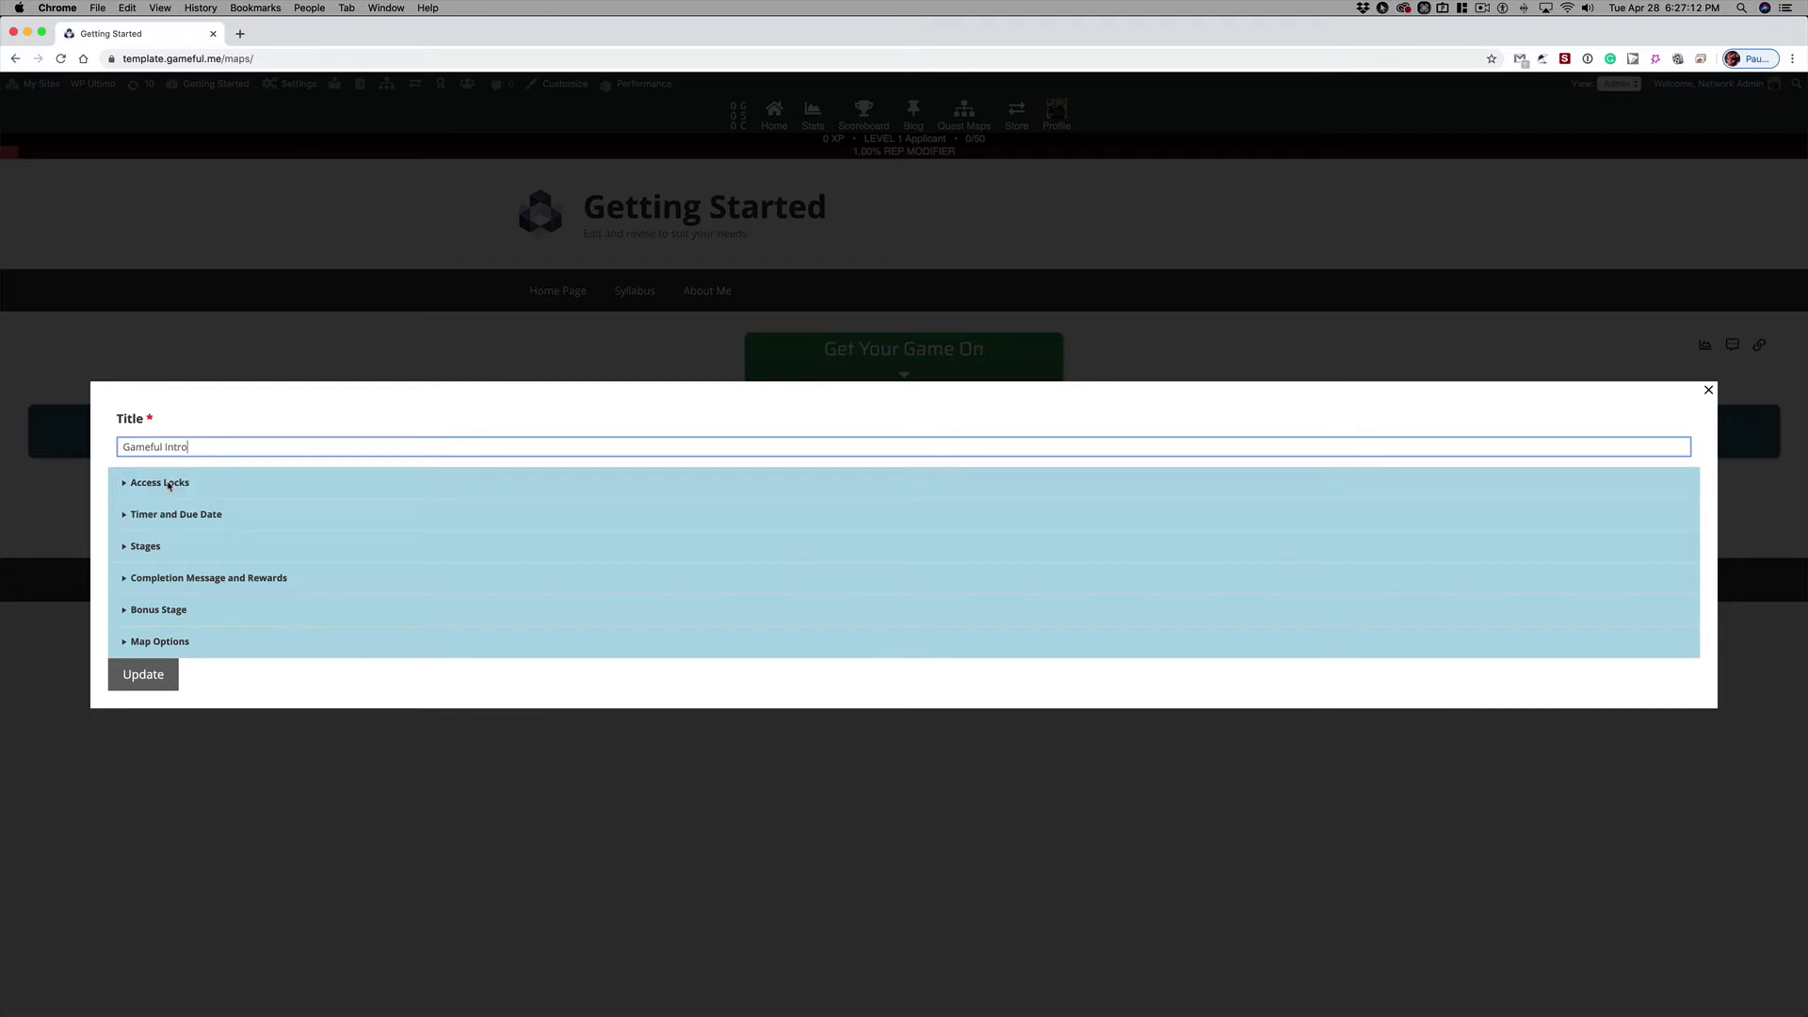
left_click(170, 483)
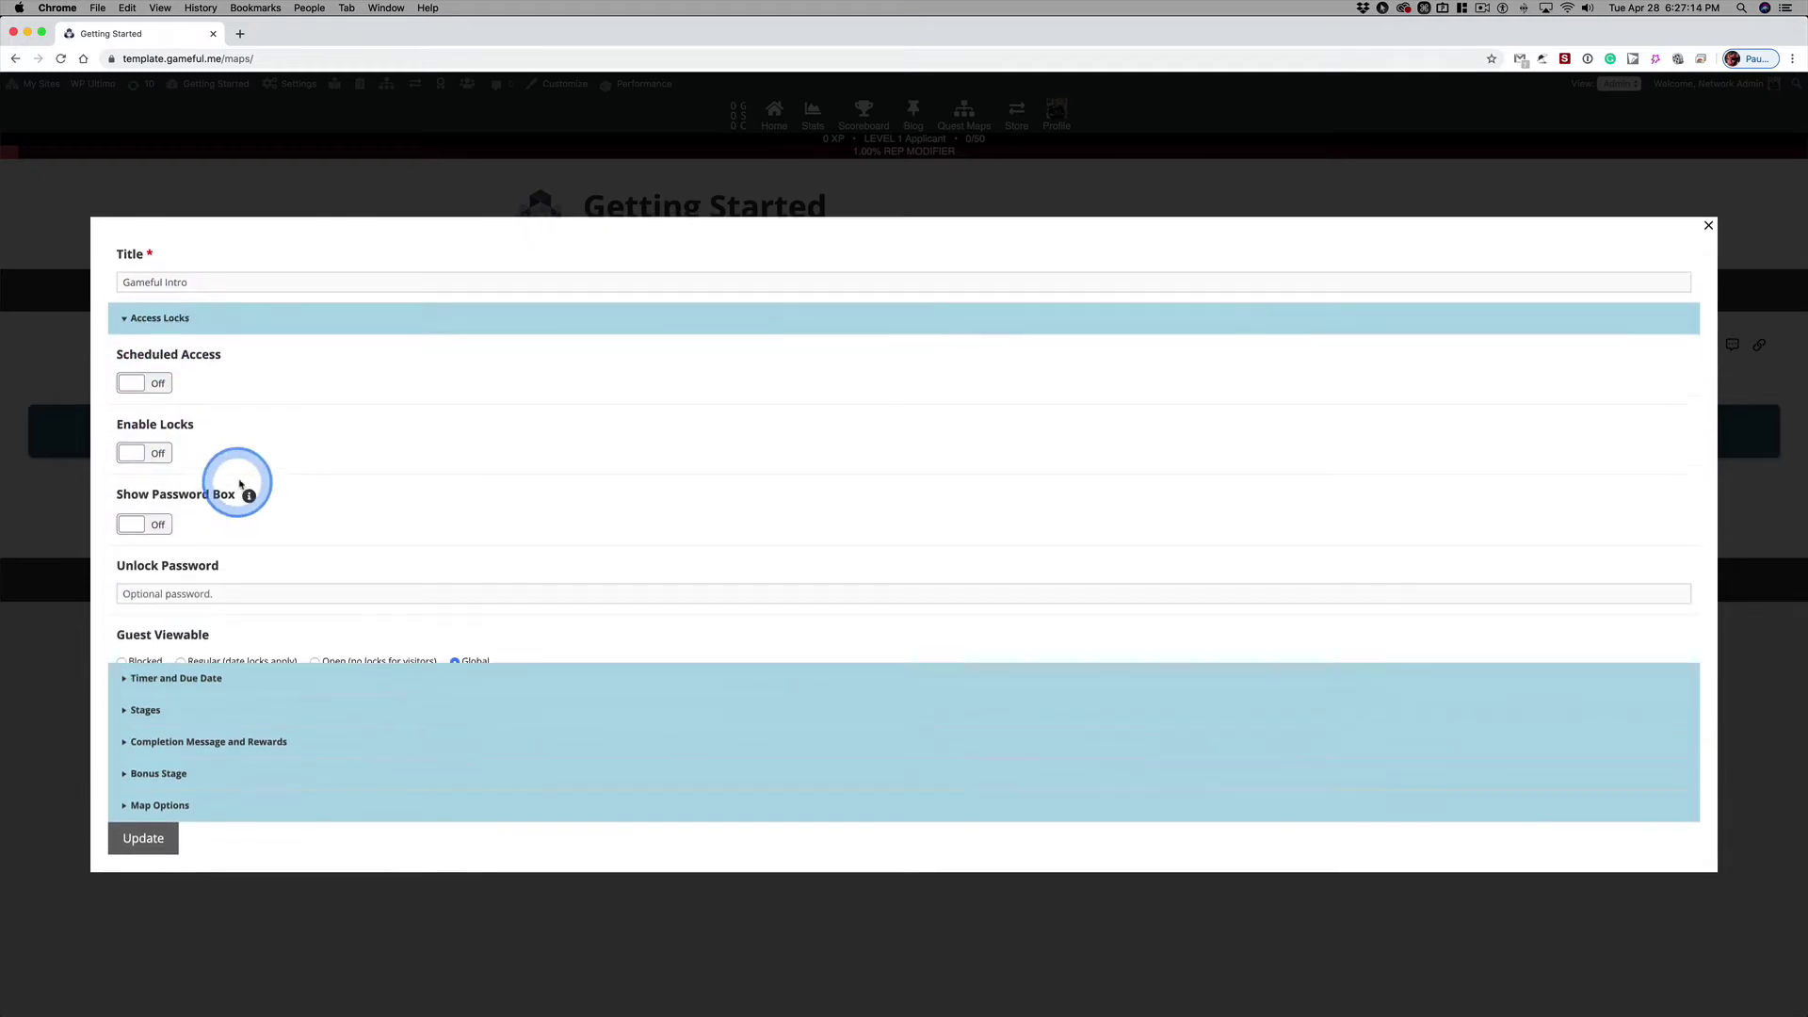
left_click(164, 447)
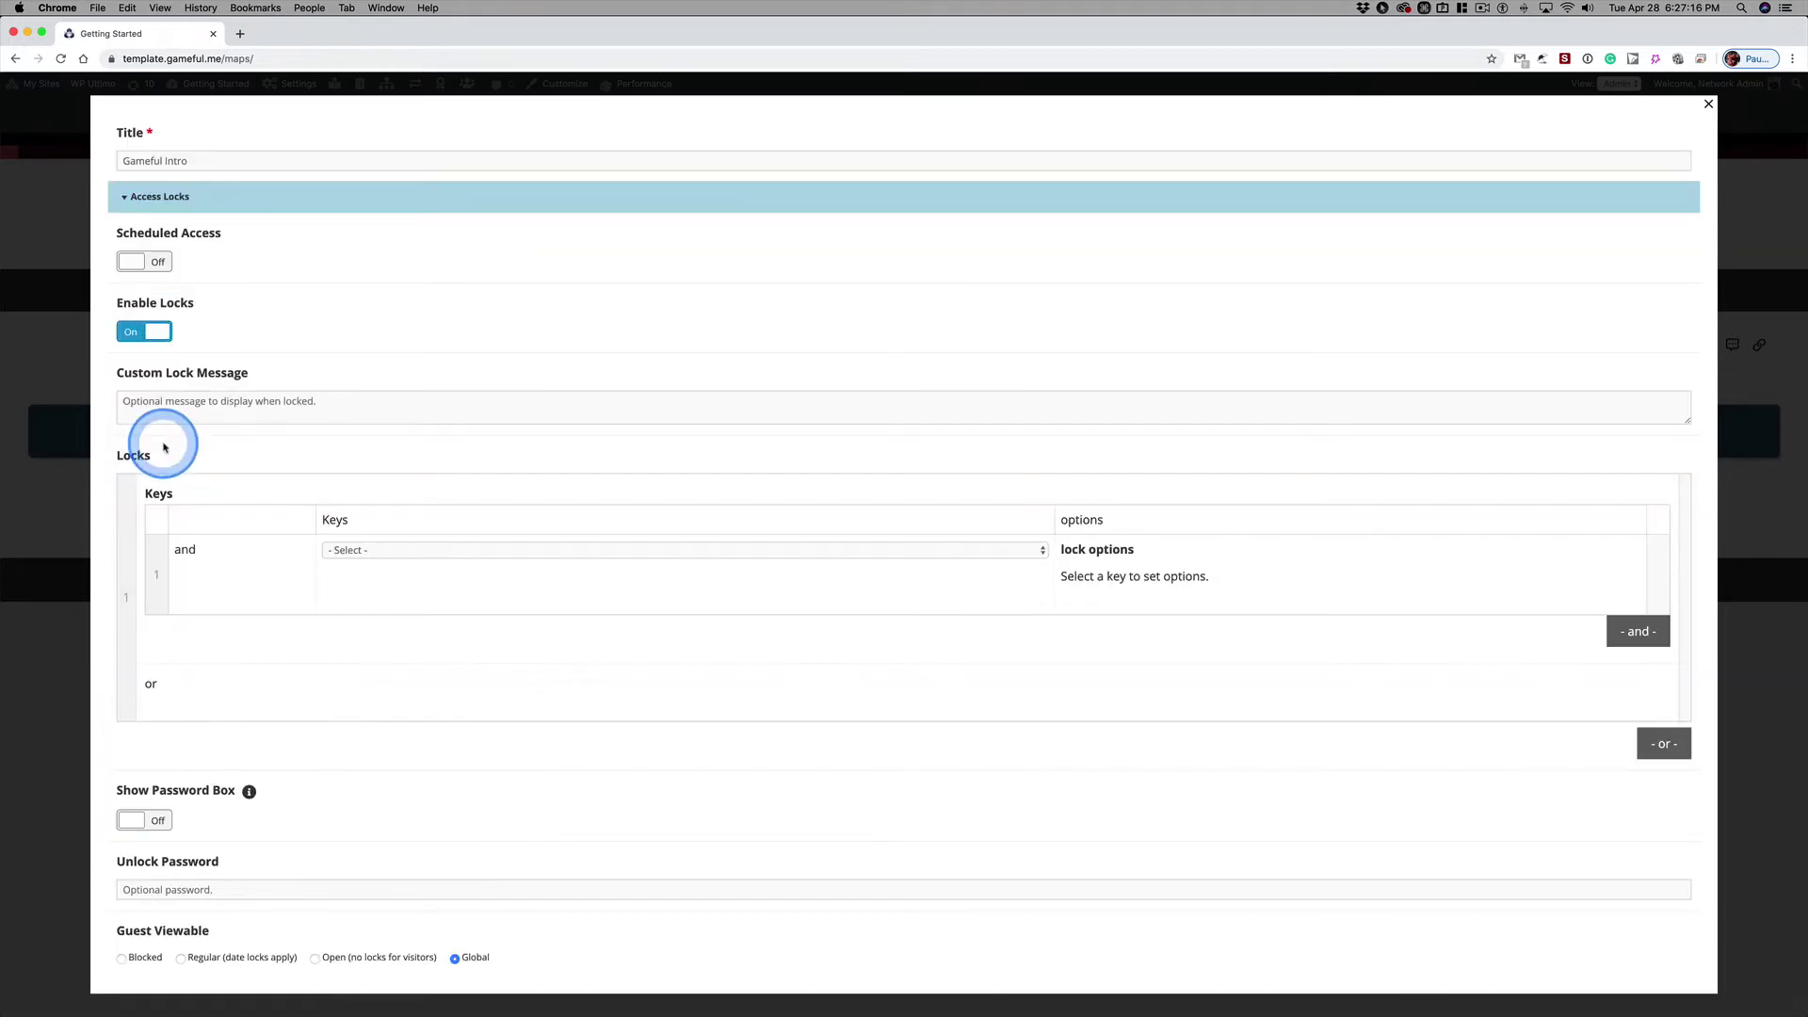
left_click(641, 554)
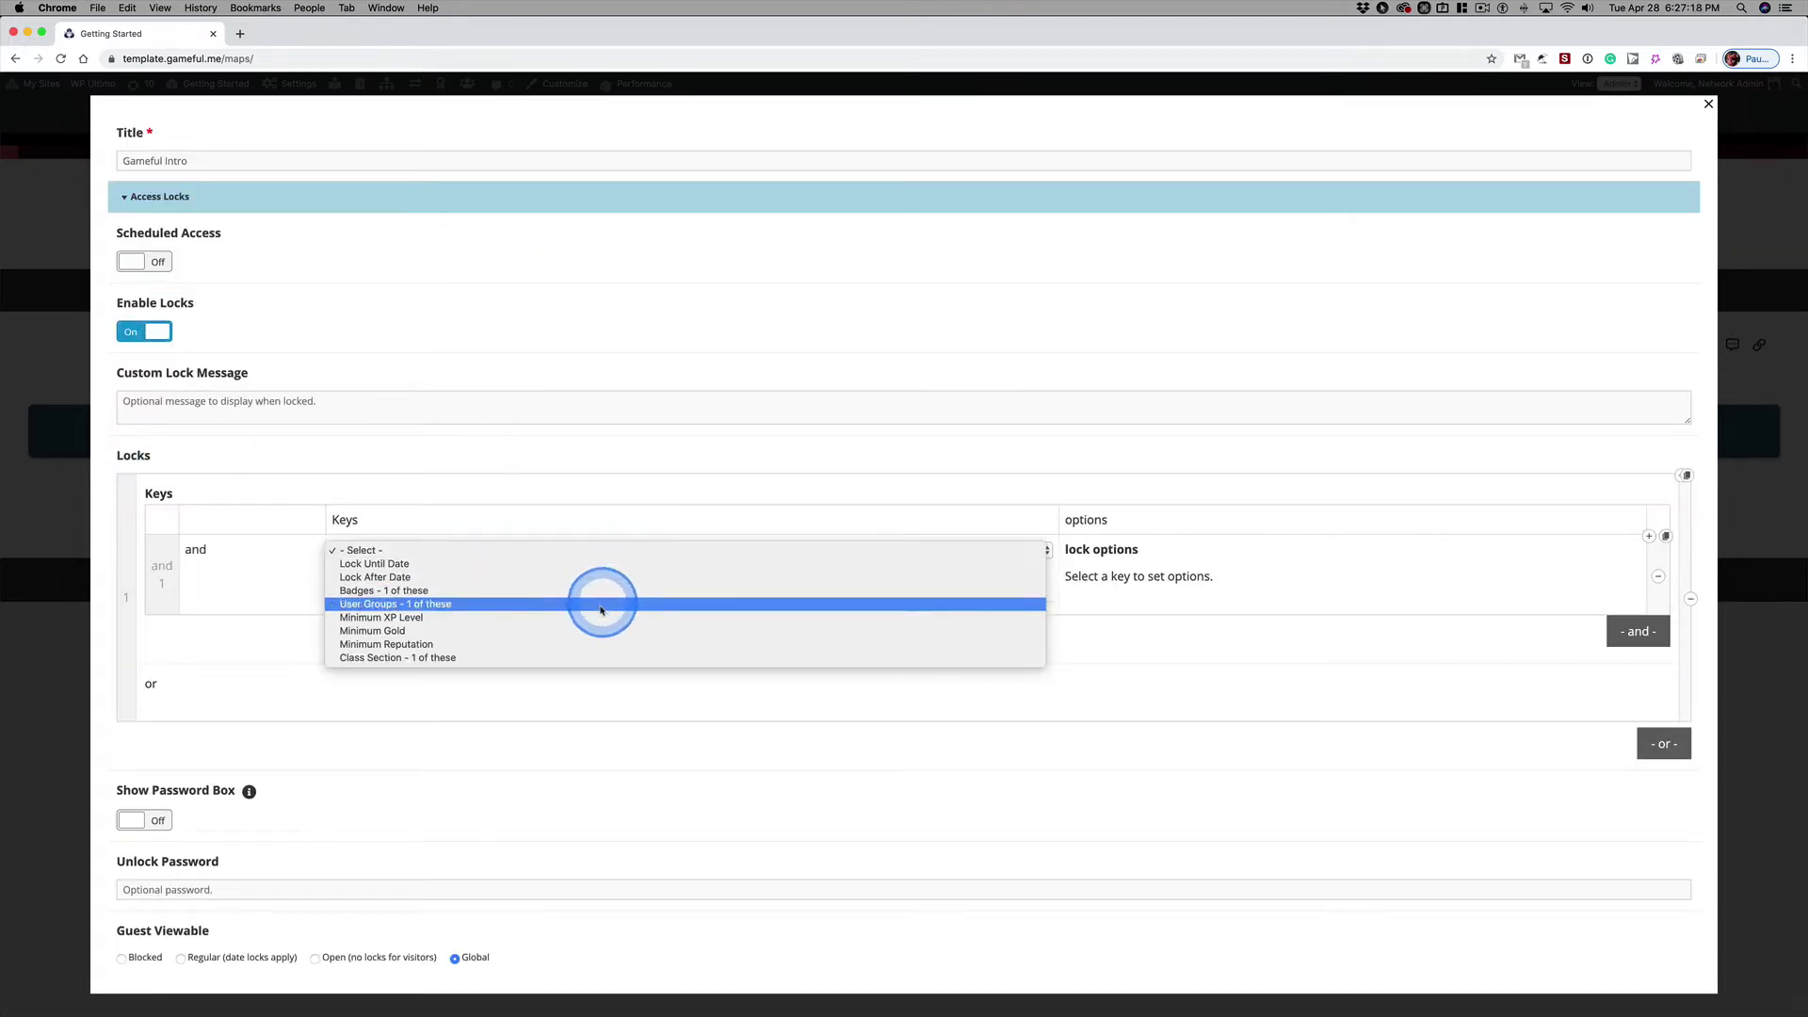
left_click(543, 458)
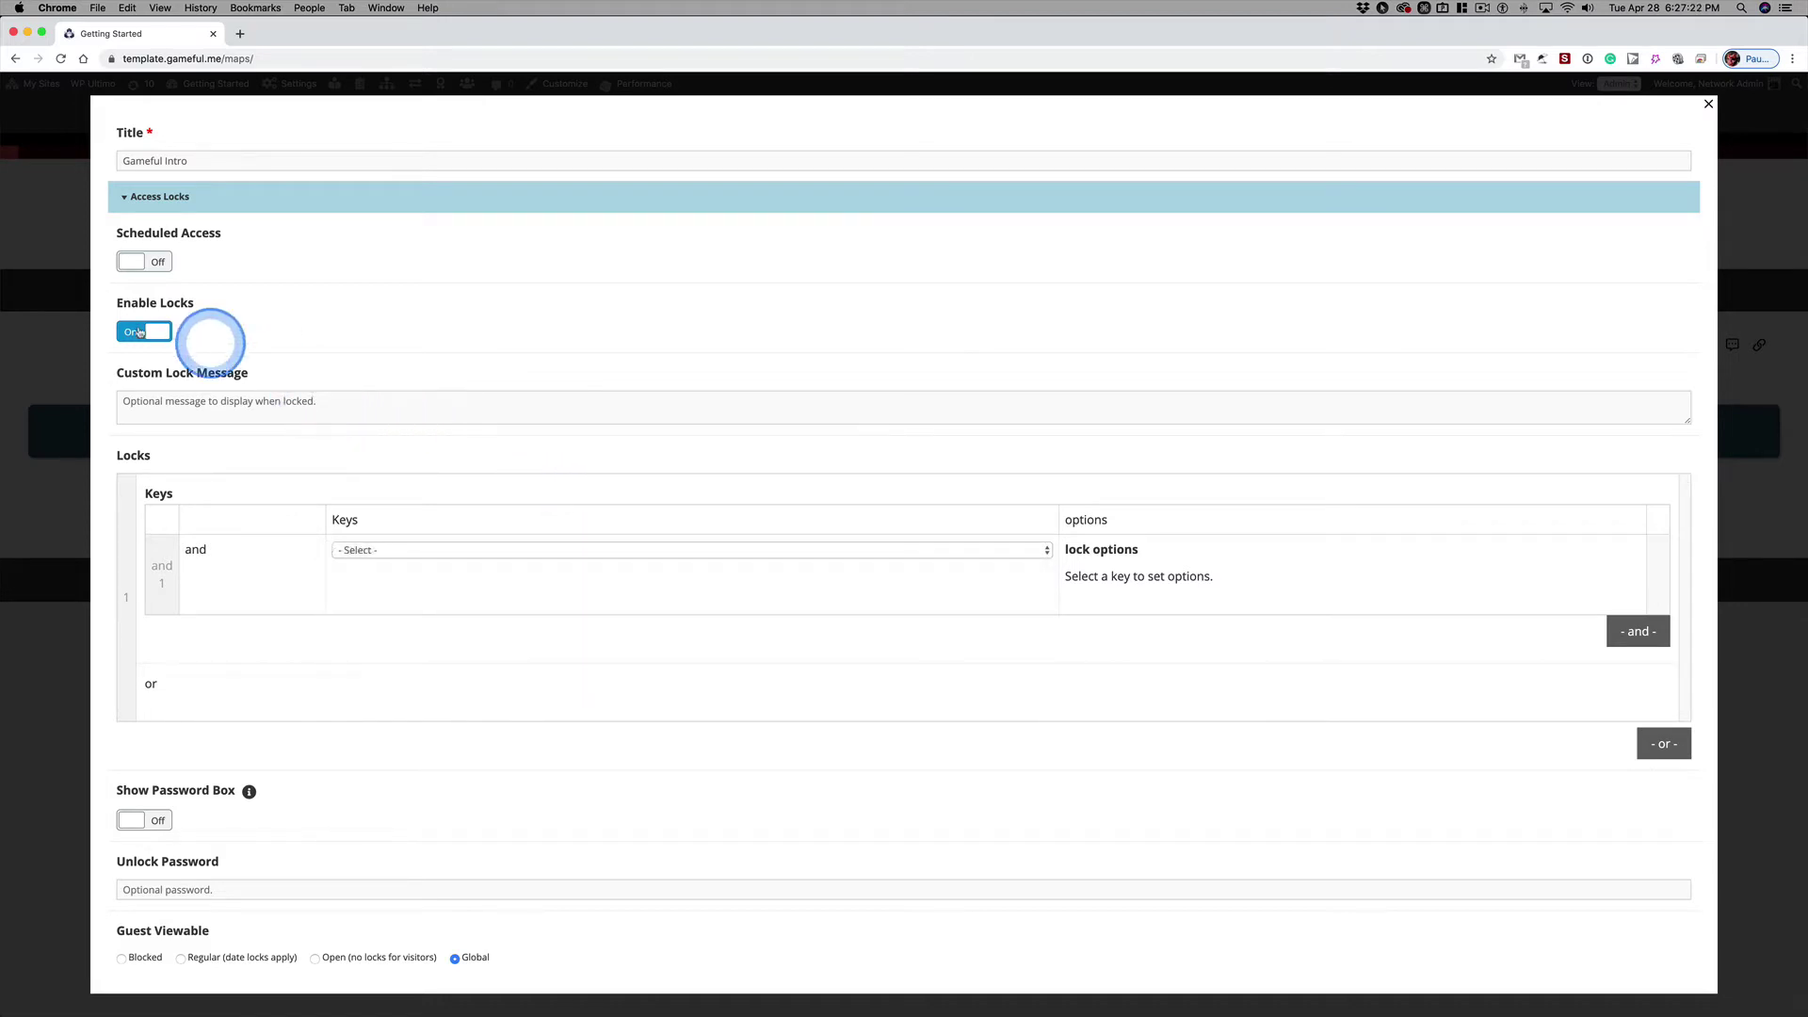
left_click(129, 333)
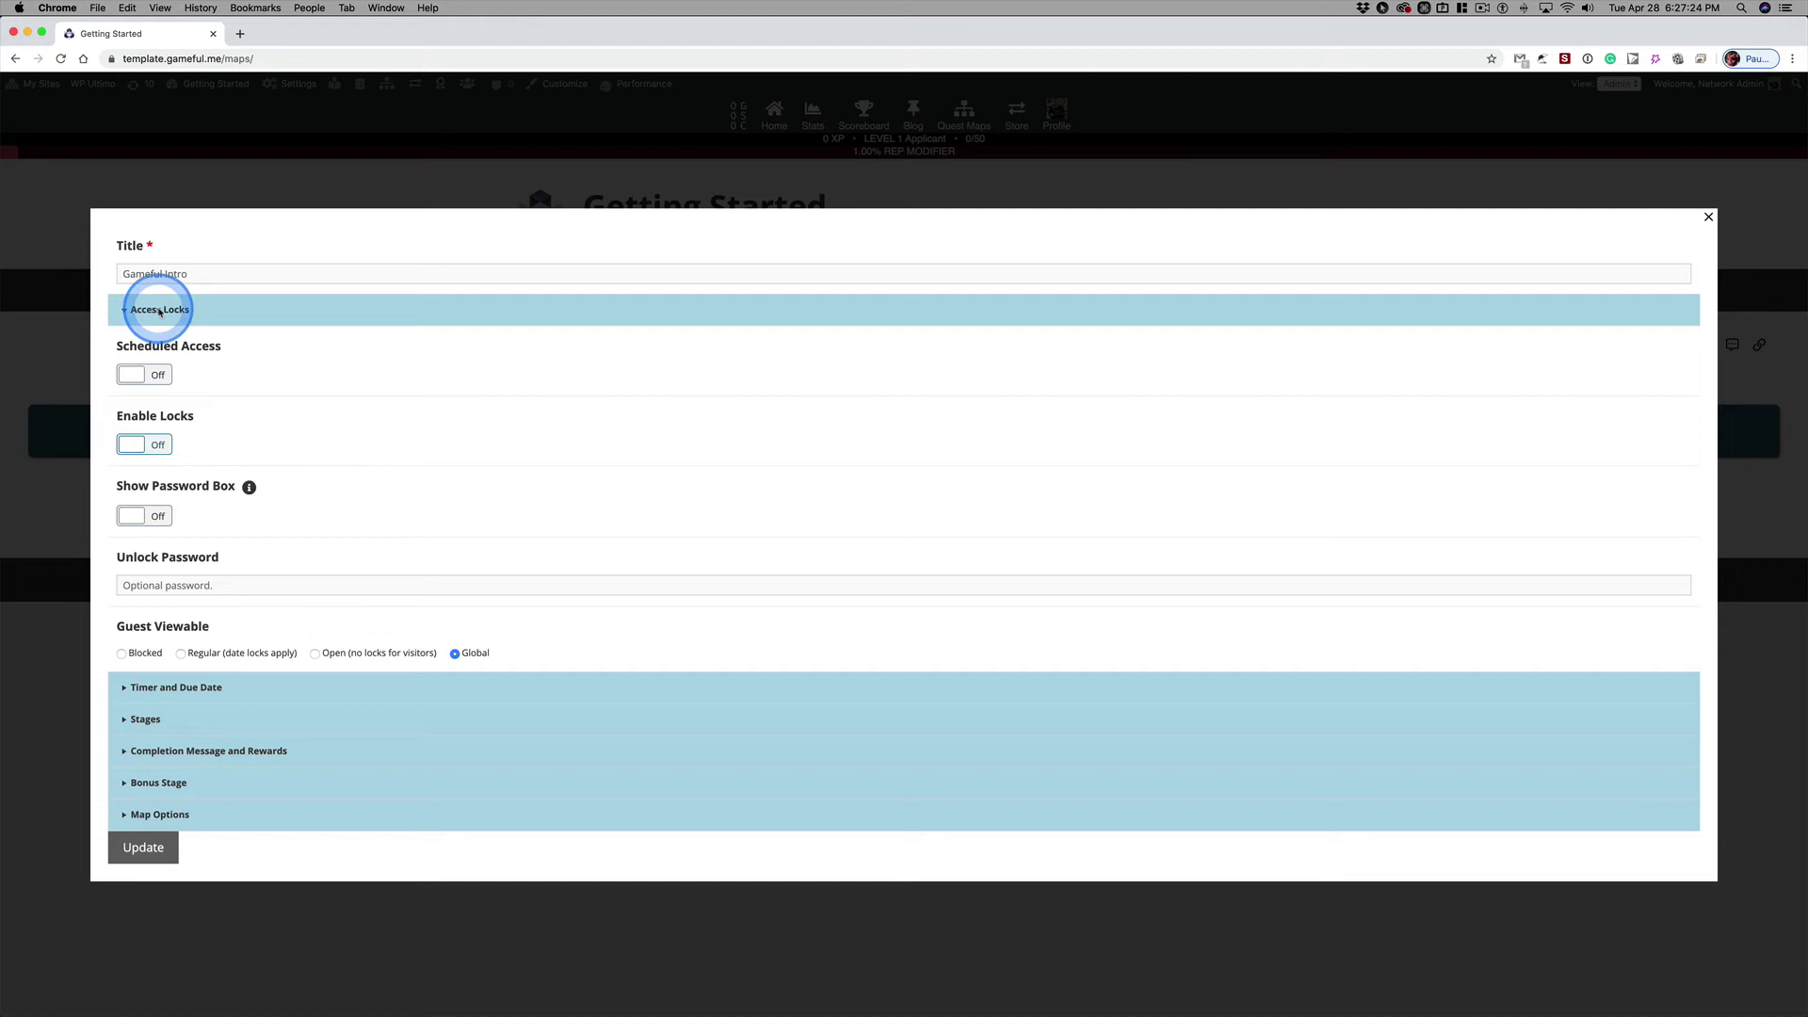
left_click(159, 312)
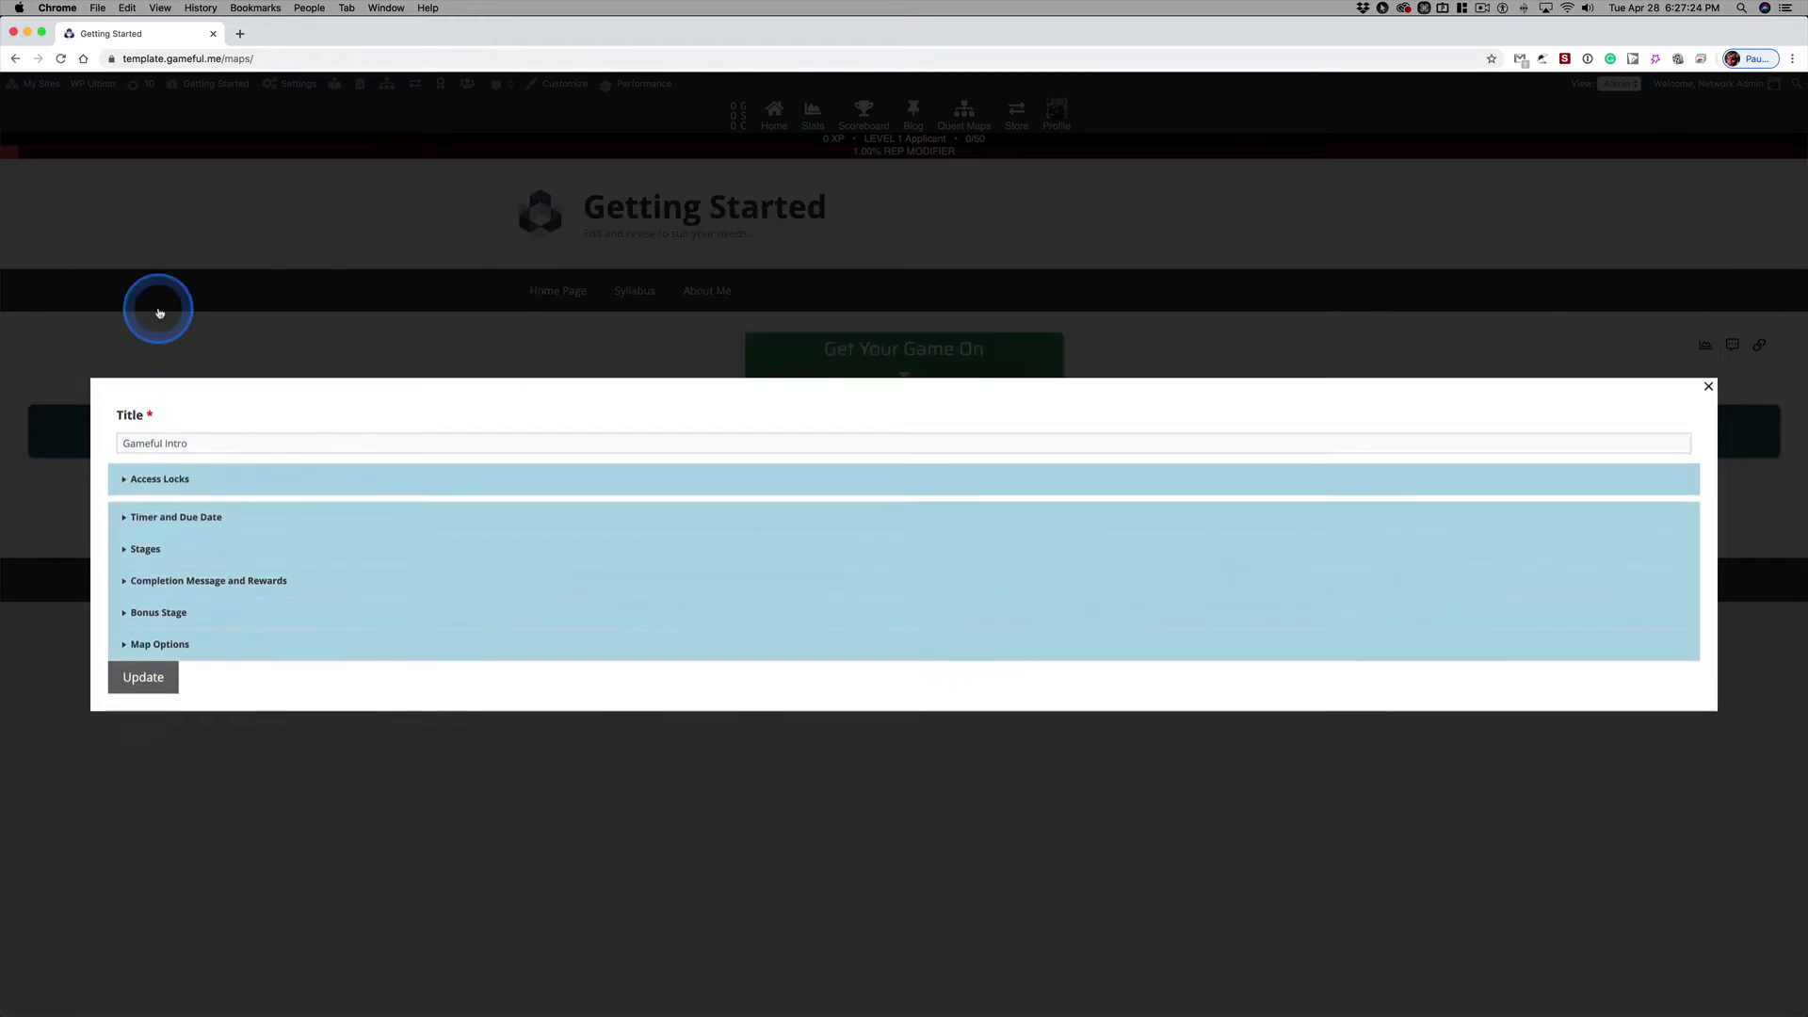
- Enter "info" and "vid" on separate lines as the content of the quest's first stage
left_click(146, 546)
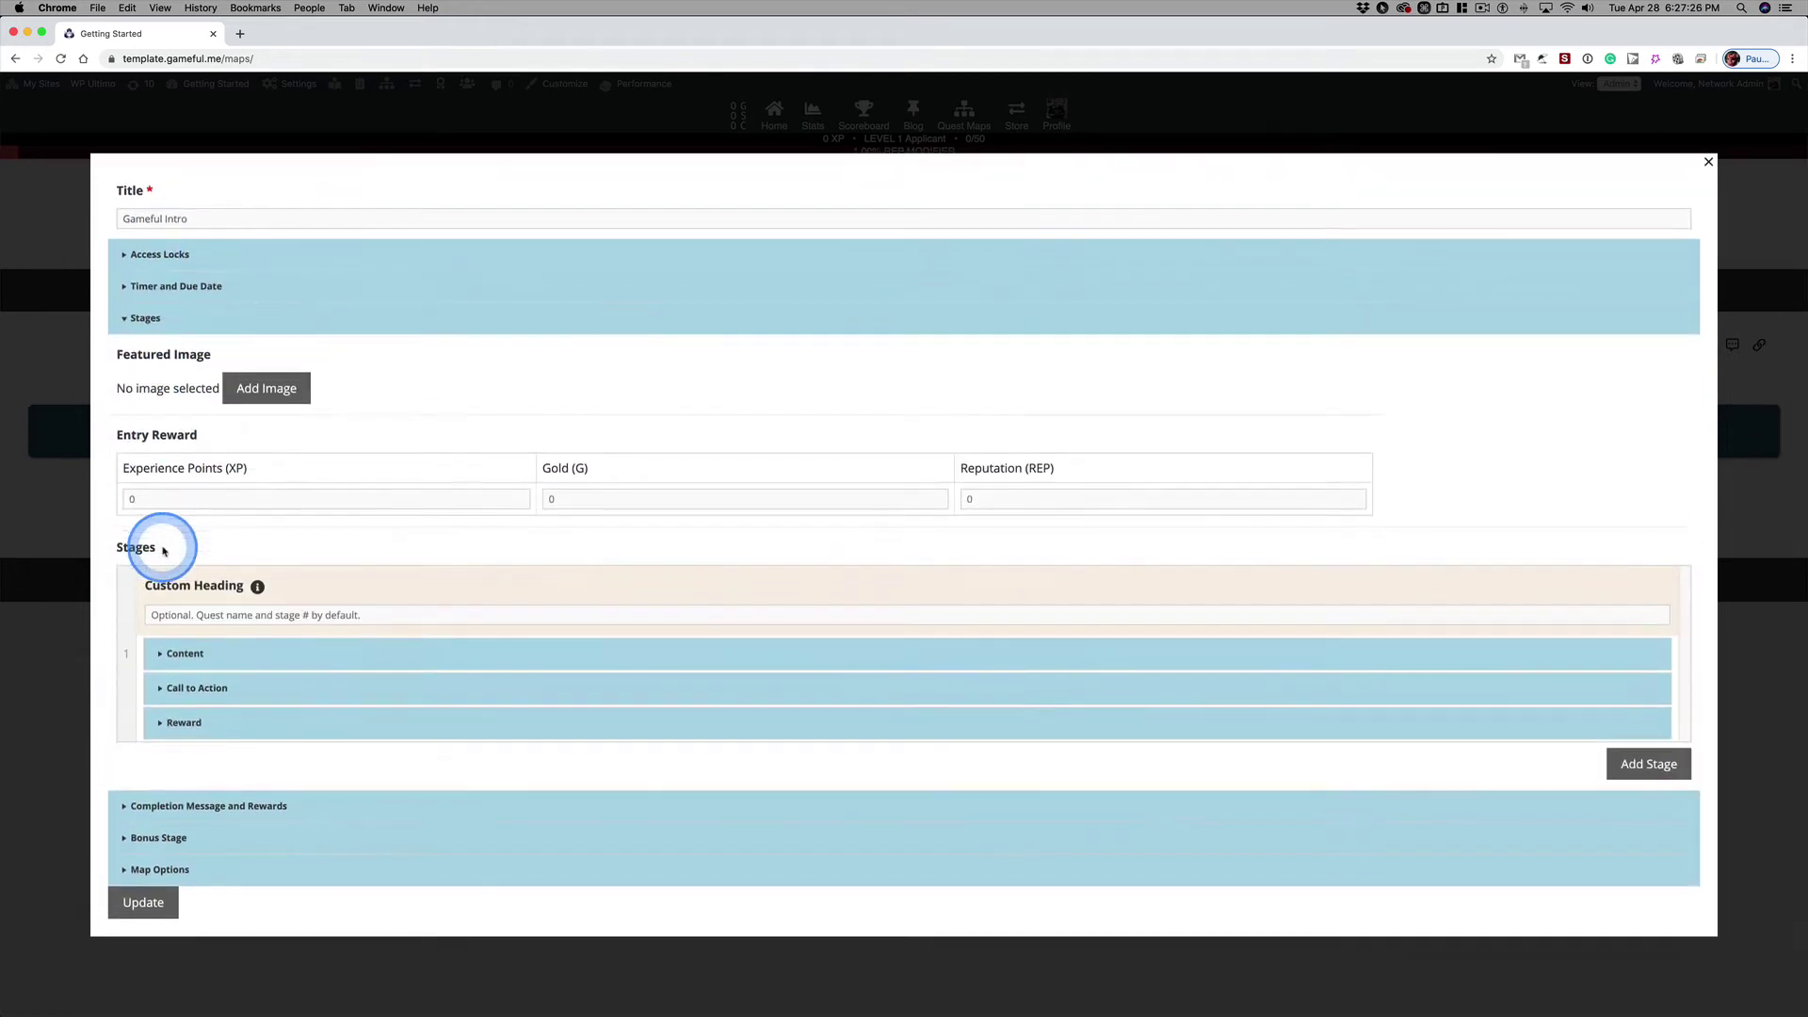
left_click(216, 656)
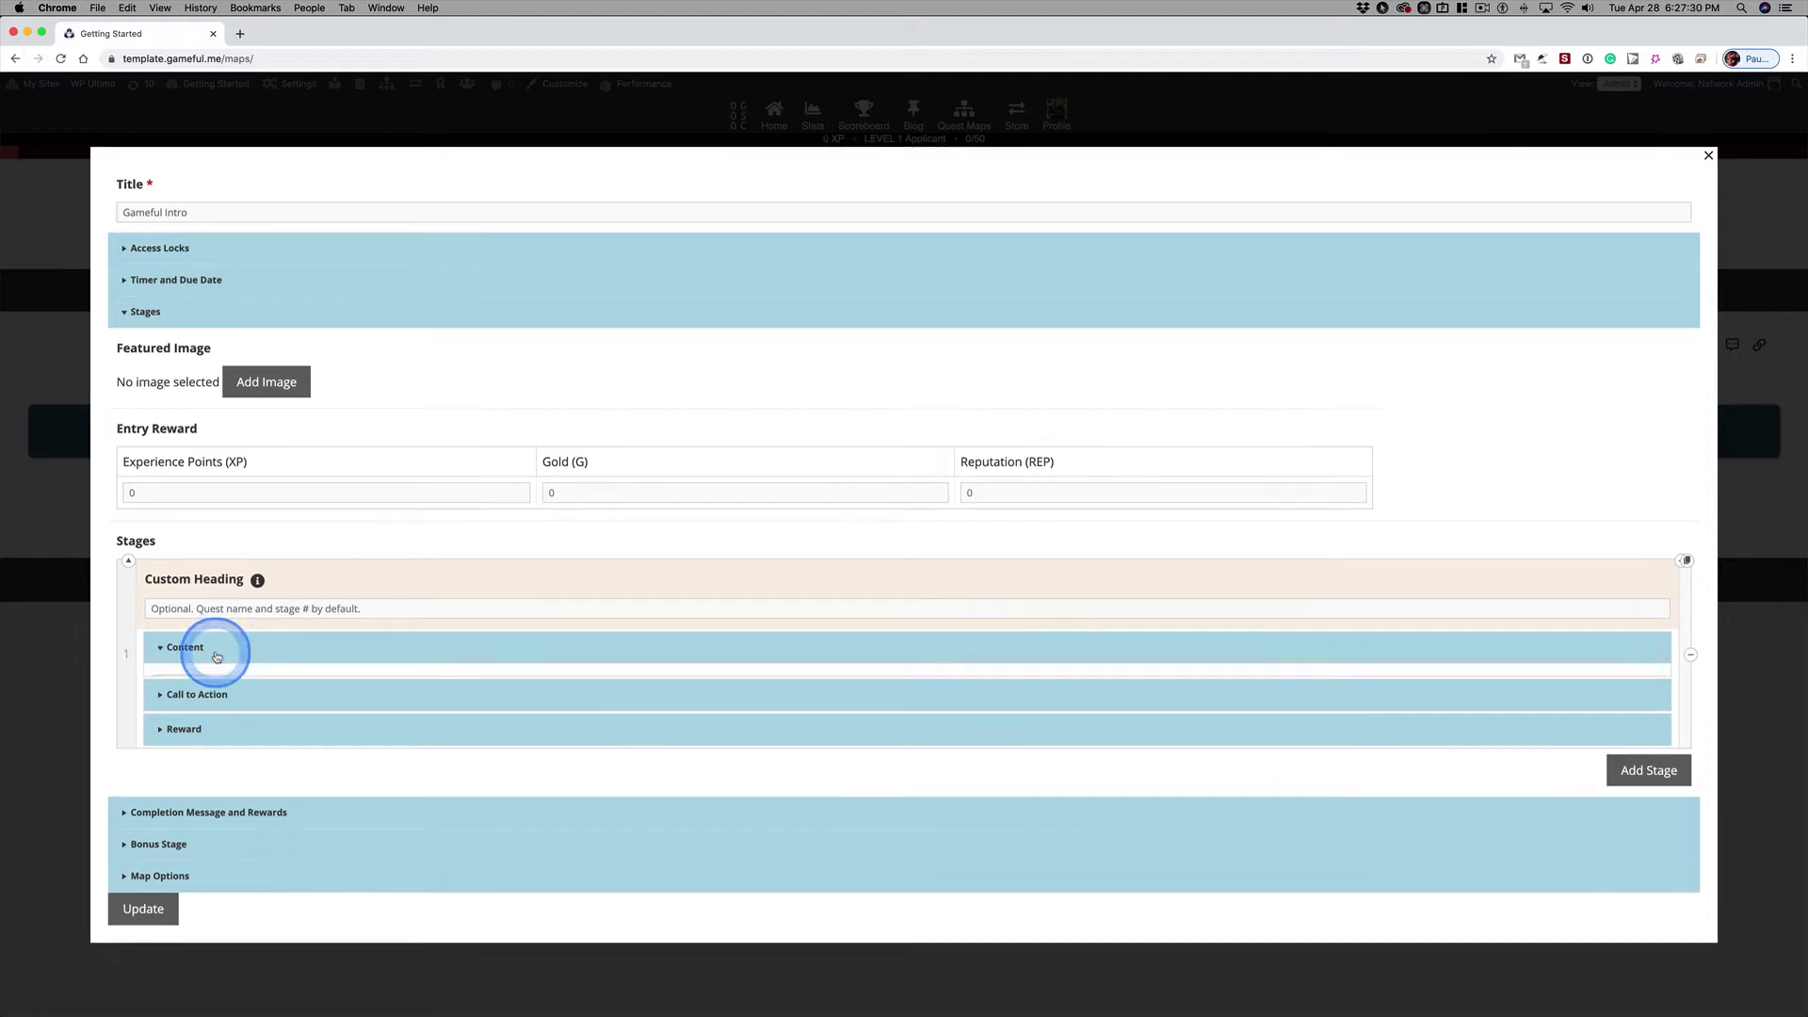
left_click(185, 693)
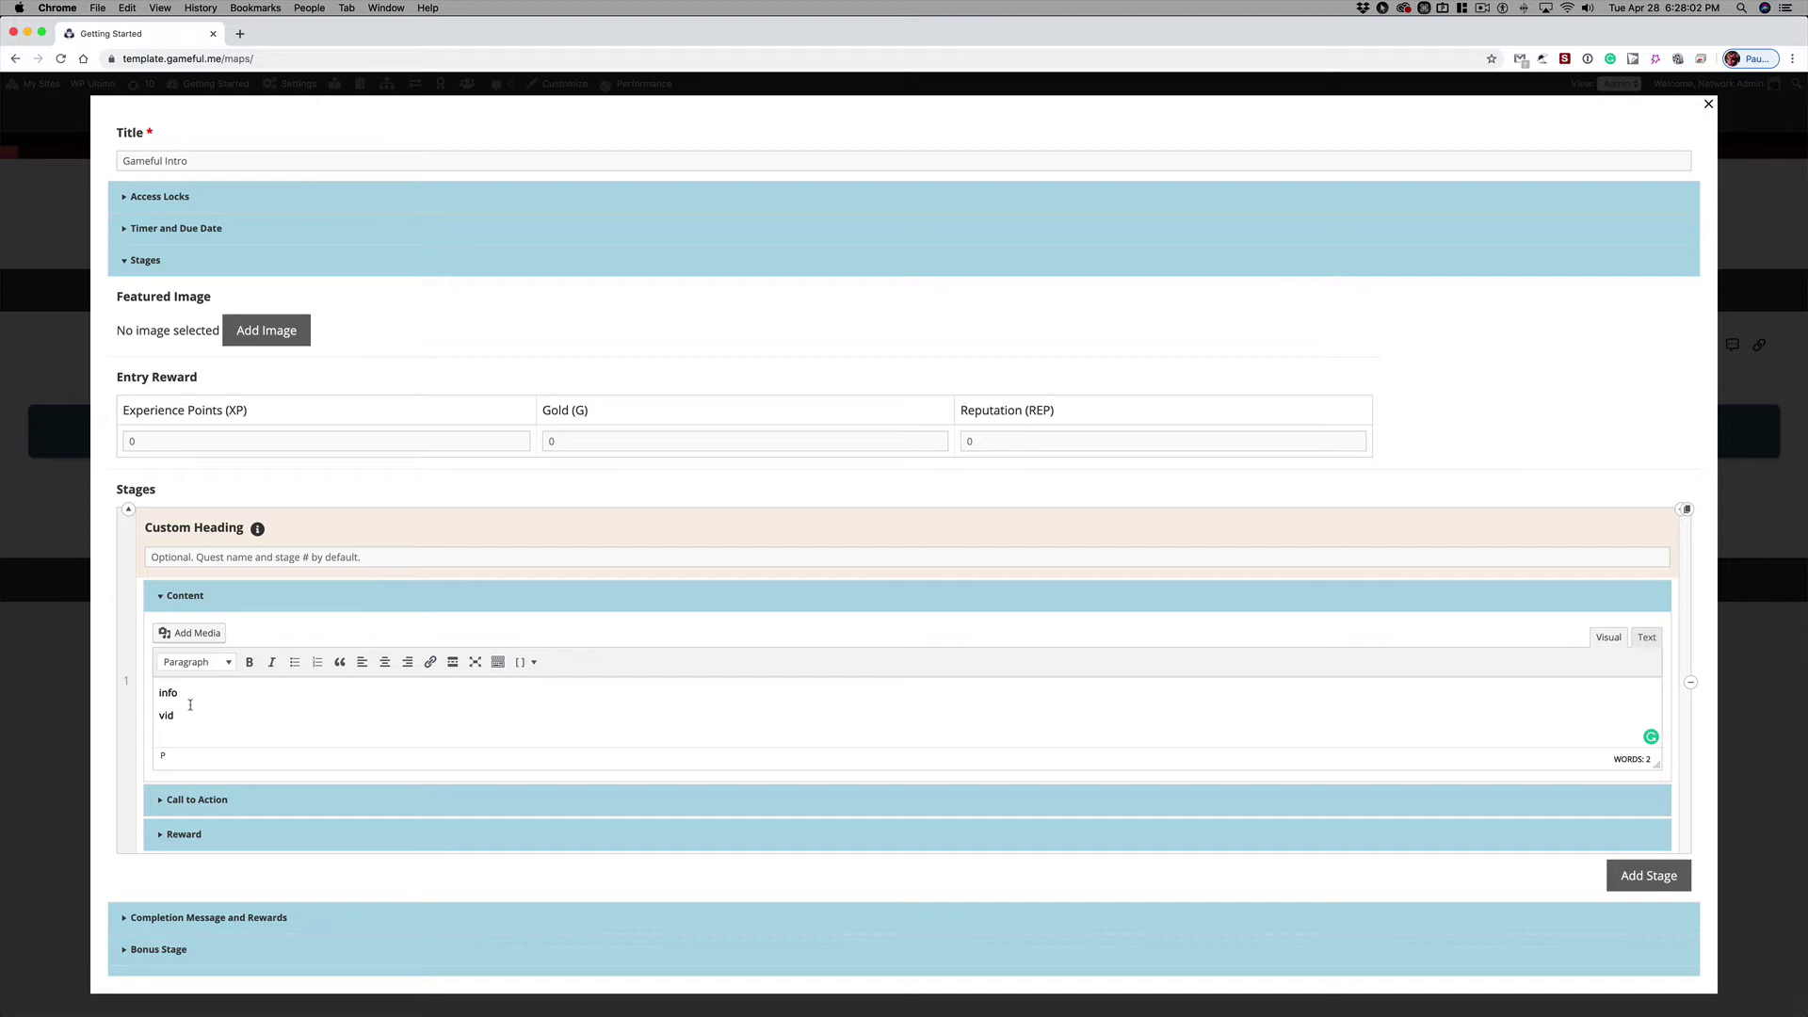
left_click(257, 772)
left_click(272, 740)
left_click(206, 690)
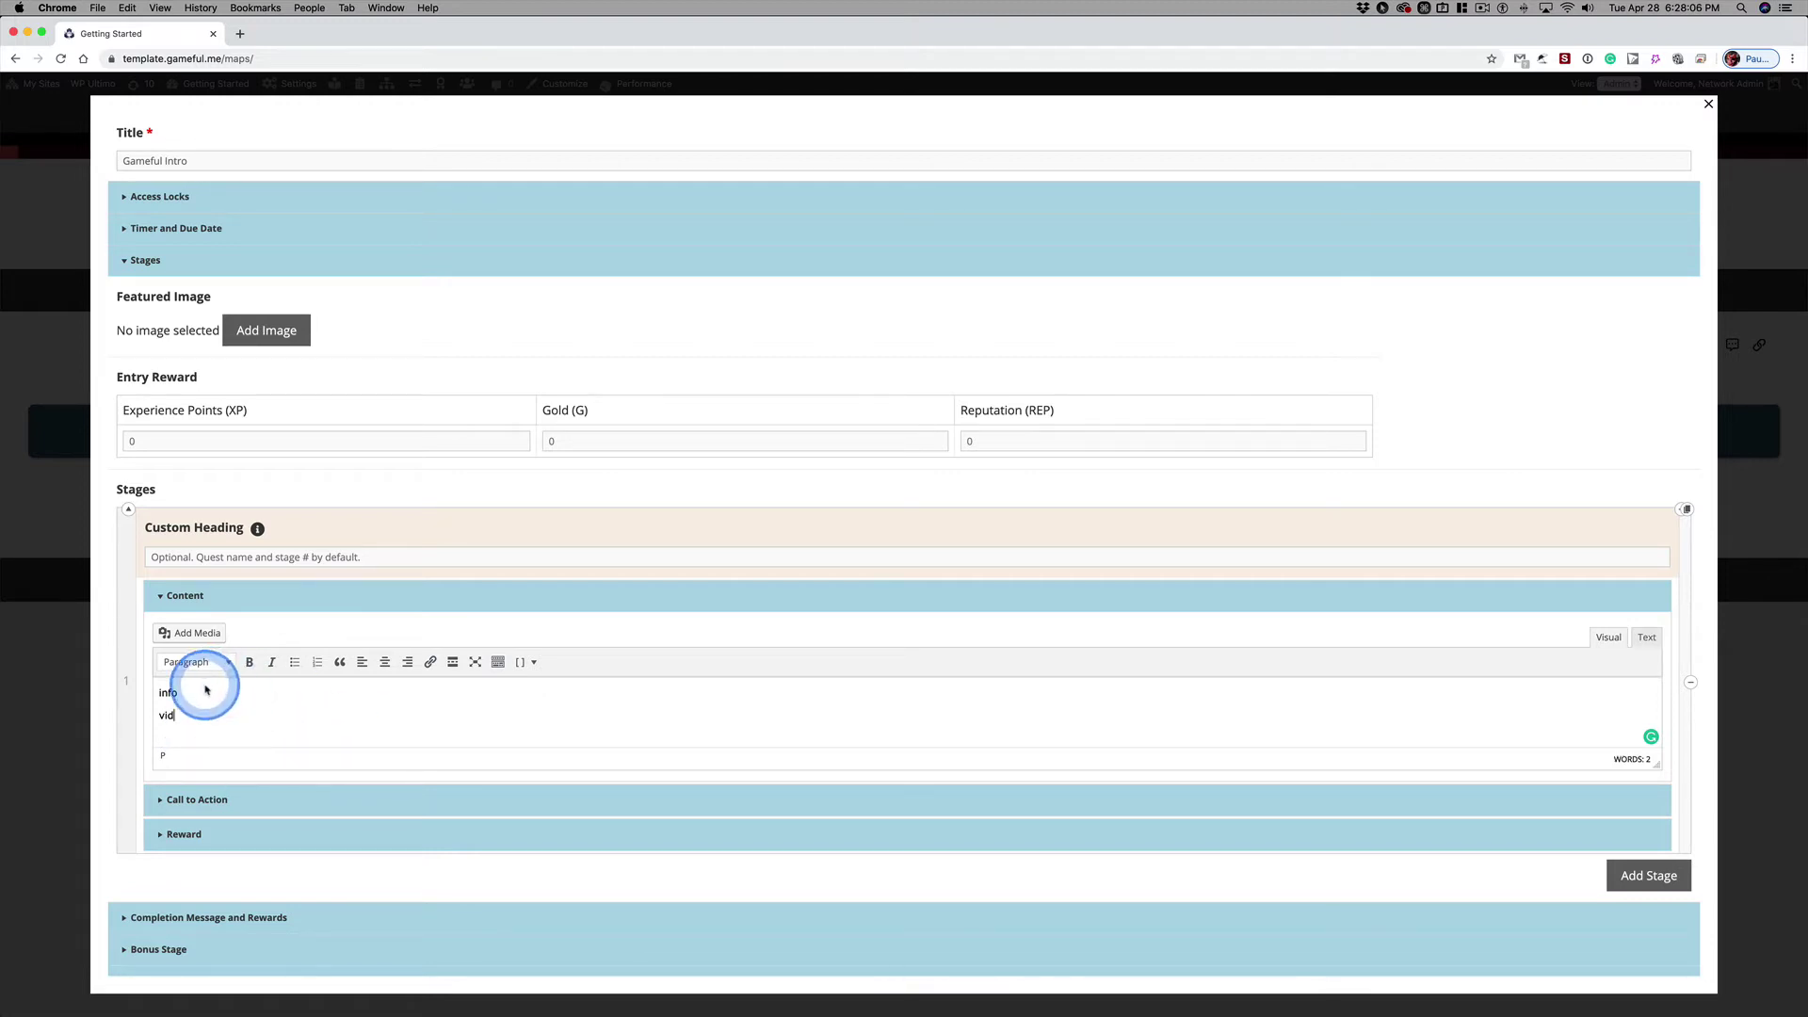
- Set the quest's entry reward to 5 experience points and save the quest
left_click(132, 441)
type("5")
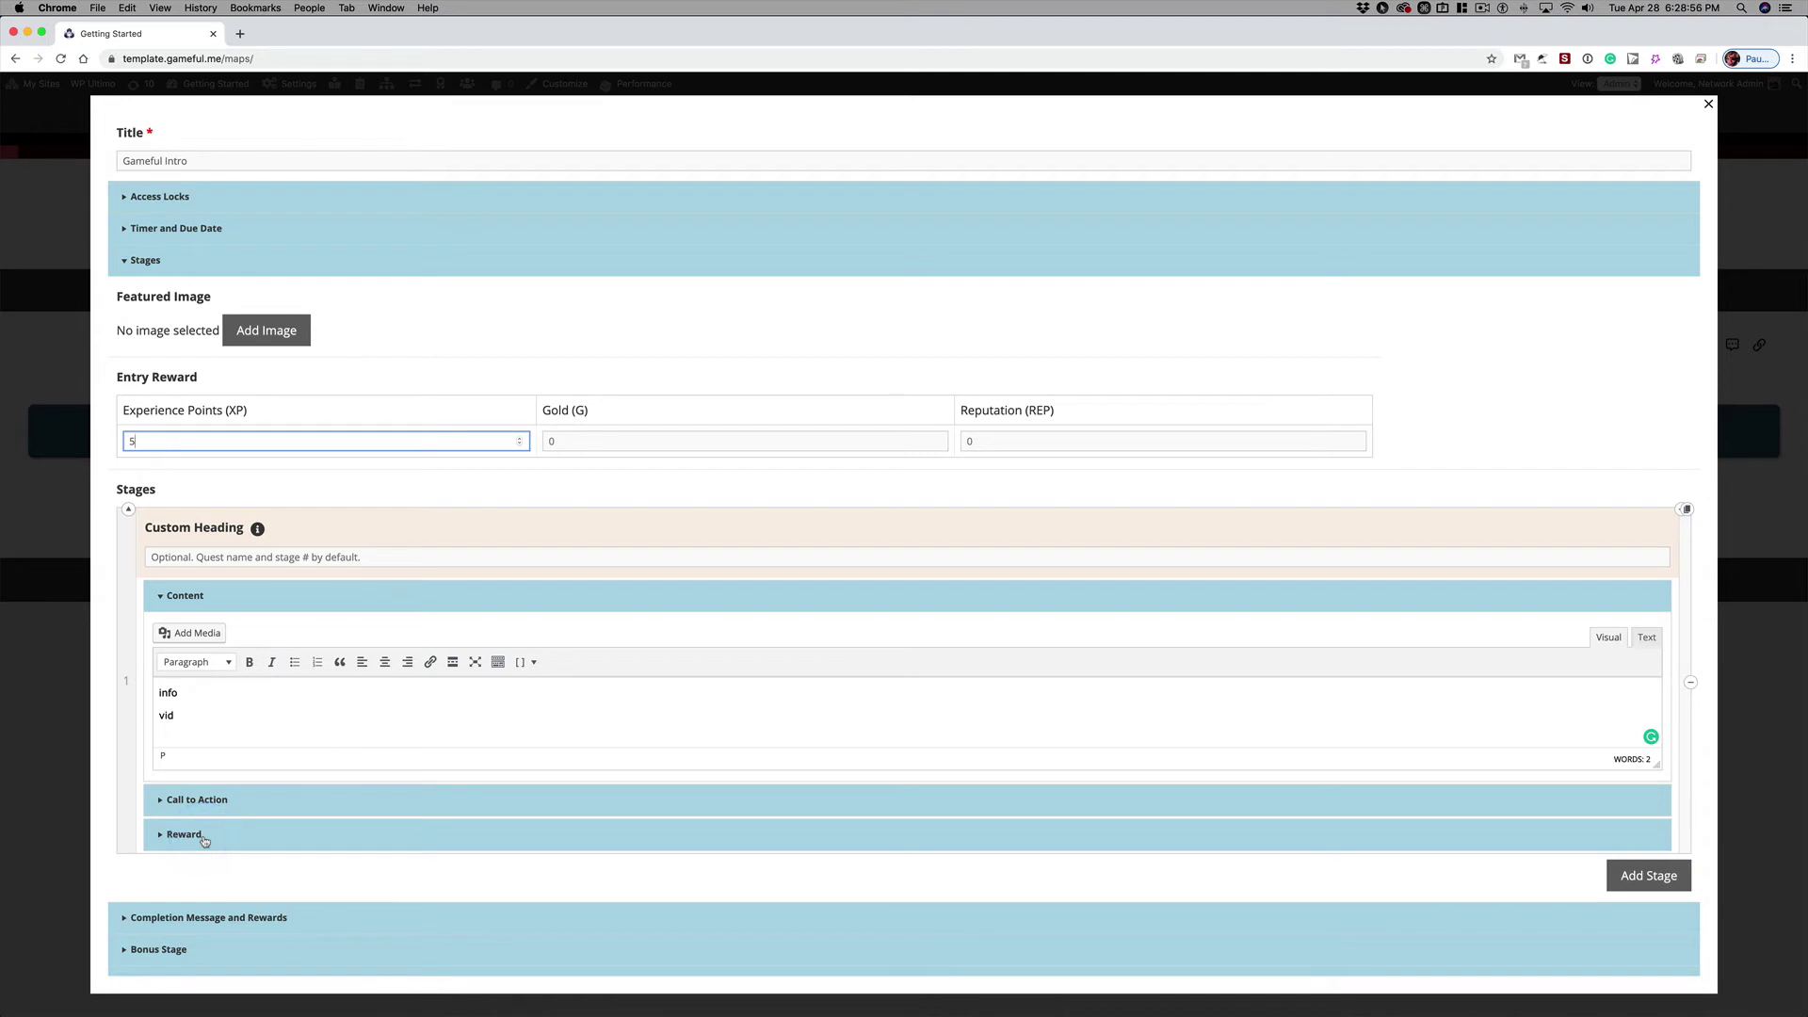
scroll(501, 763, "down", 1)
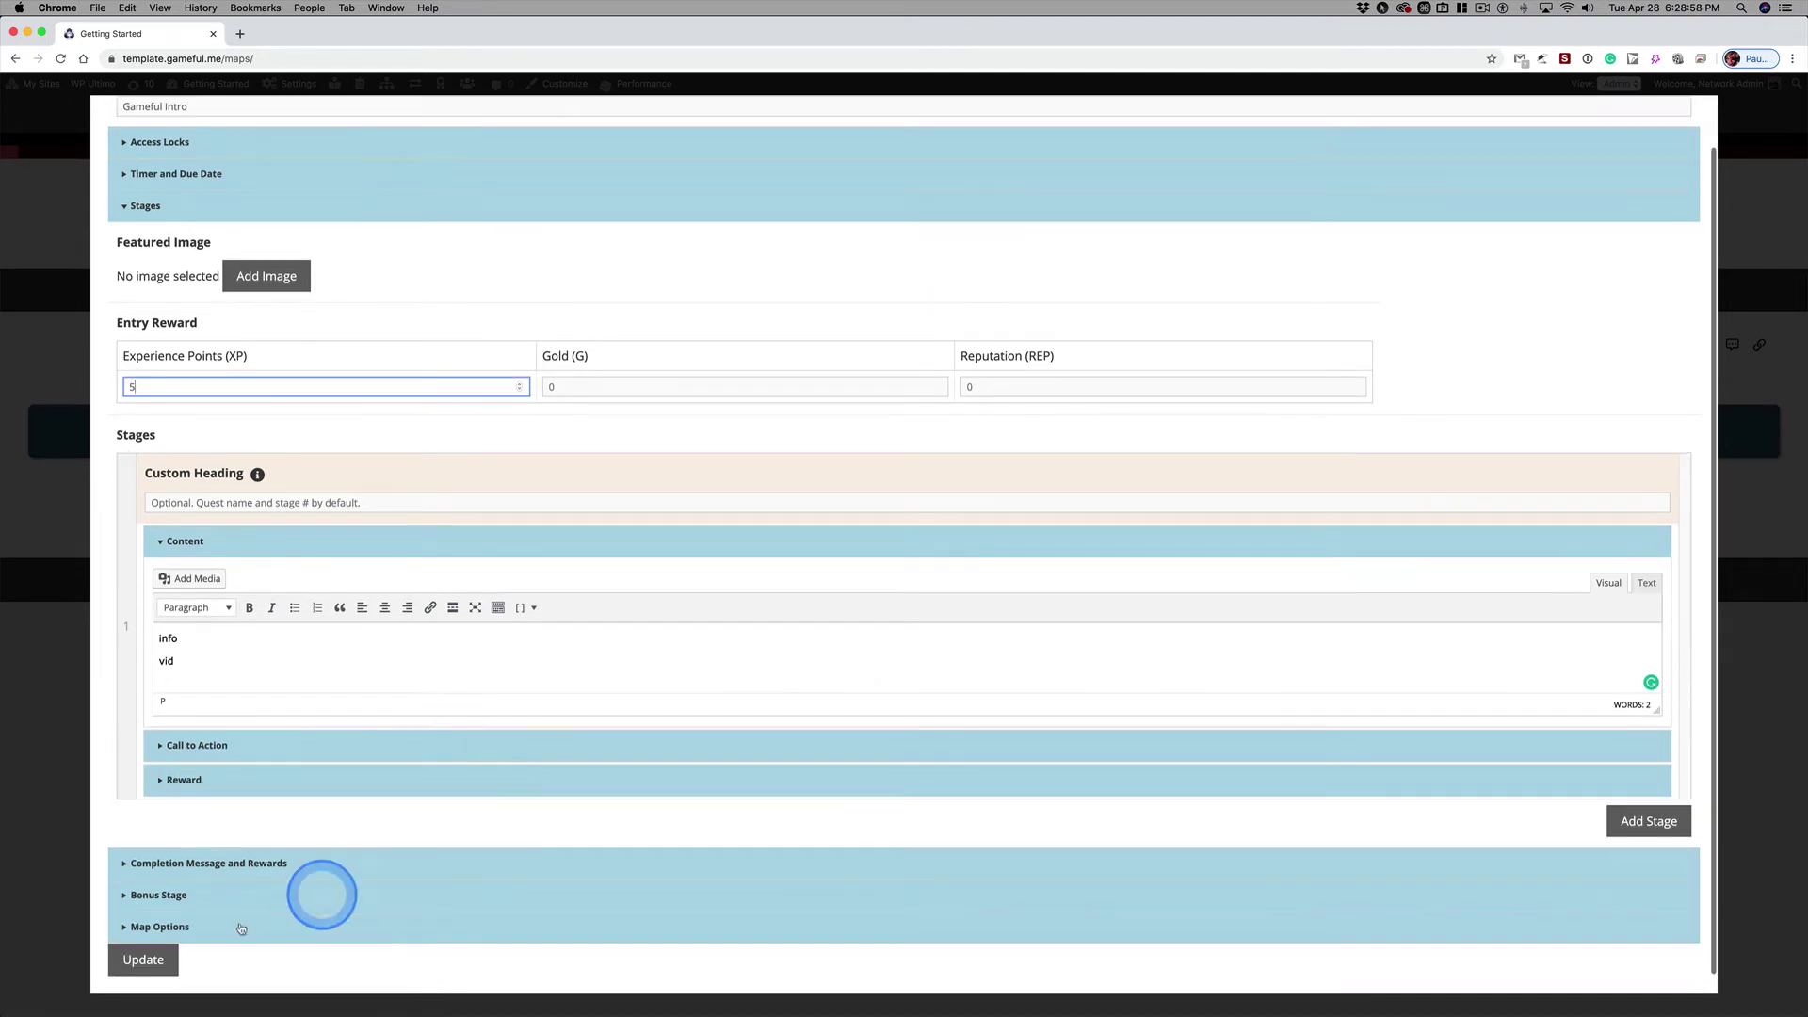
left_click(142, 958)
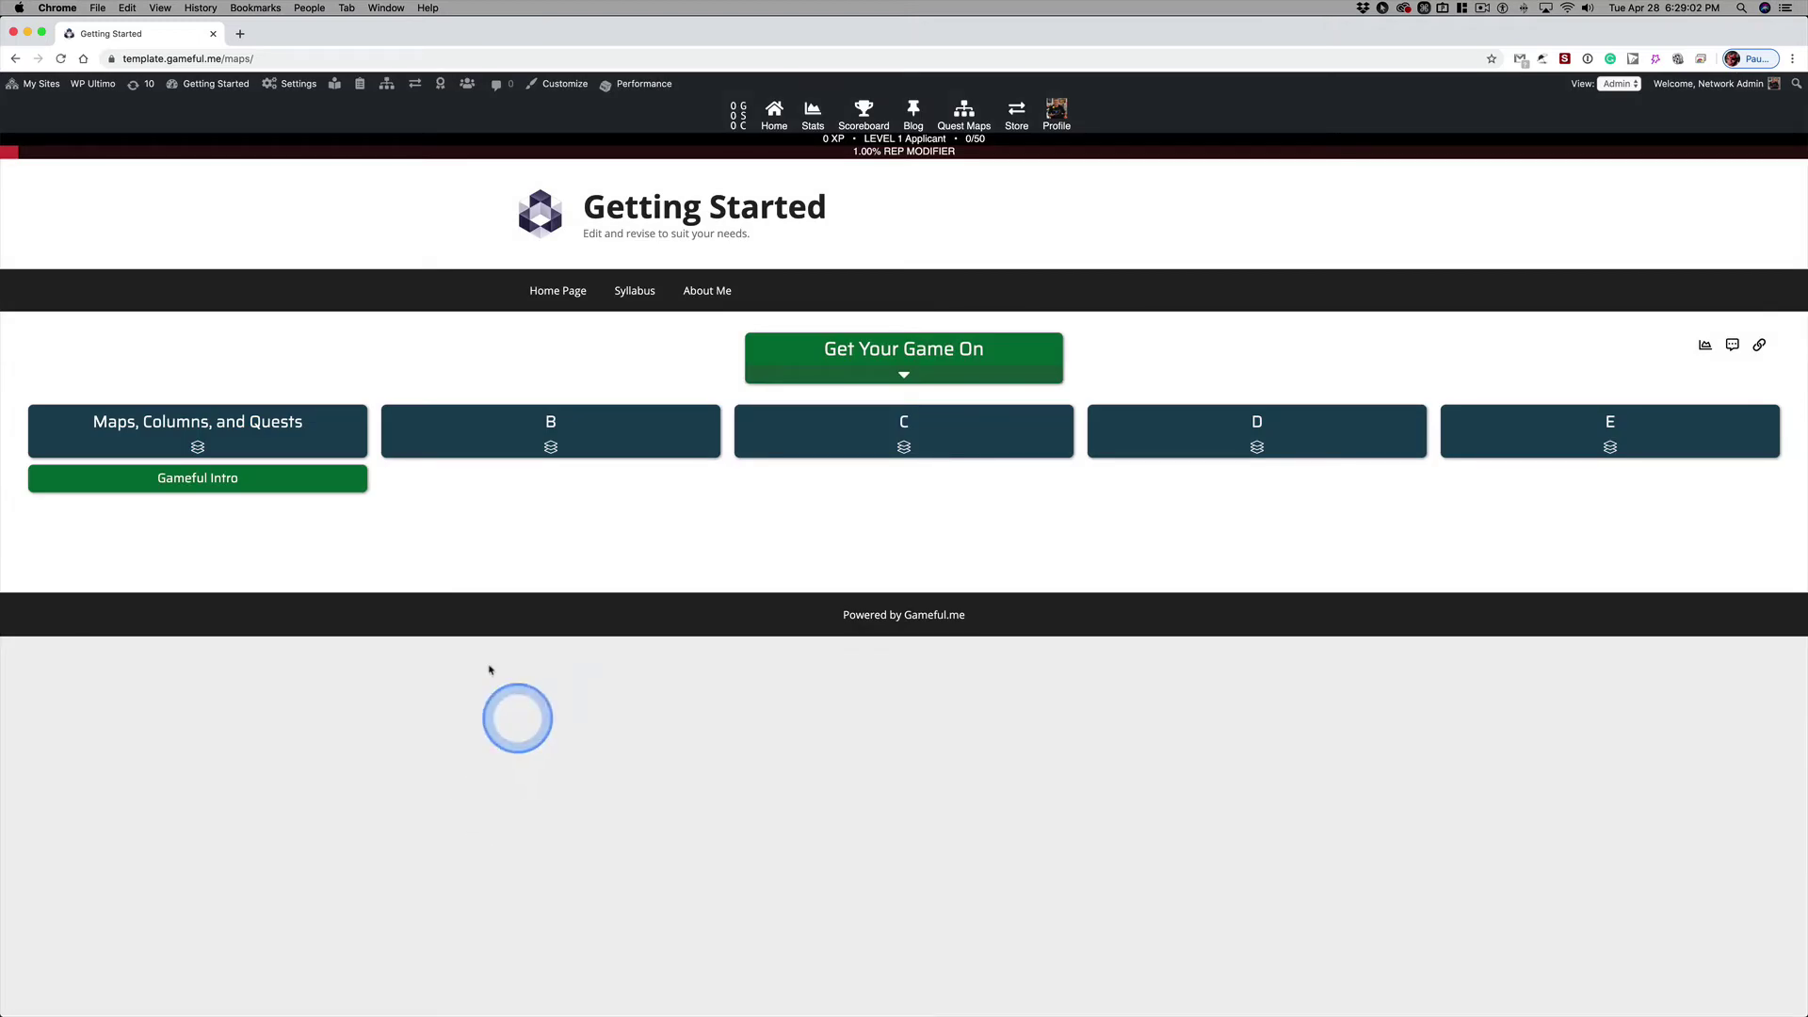
- Open the Gameful Intro quest page to review its reward and content, and abandon the quest
left_click(283, 485)
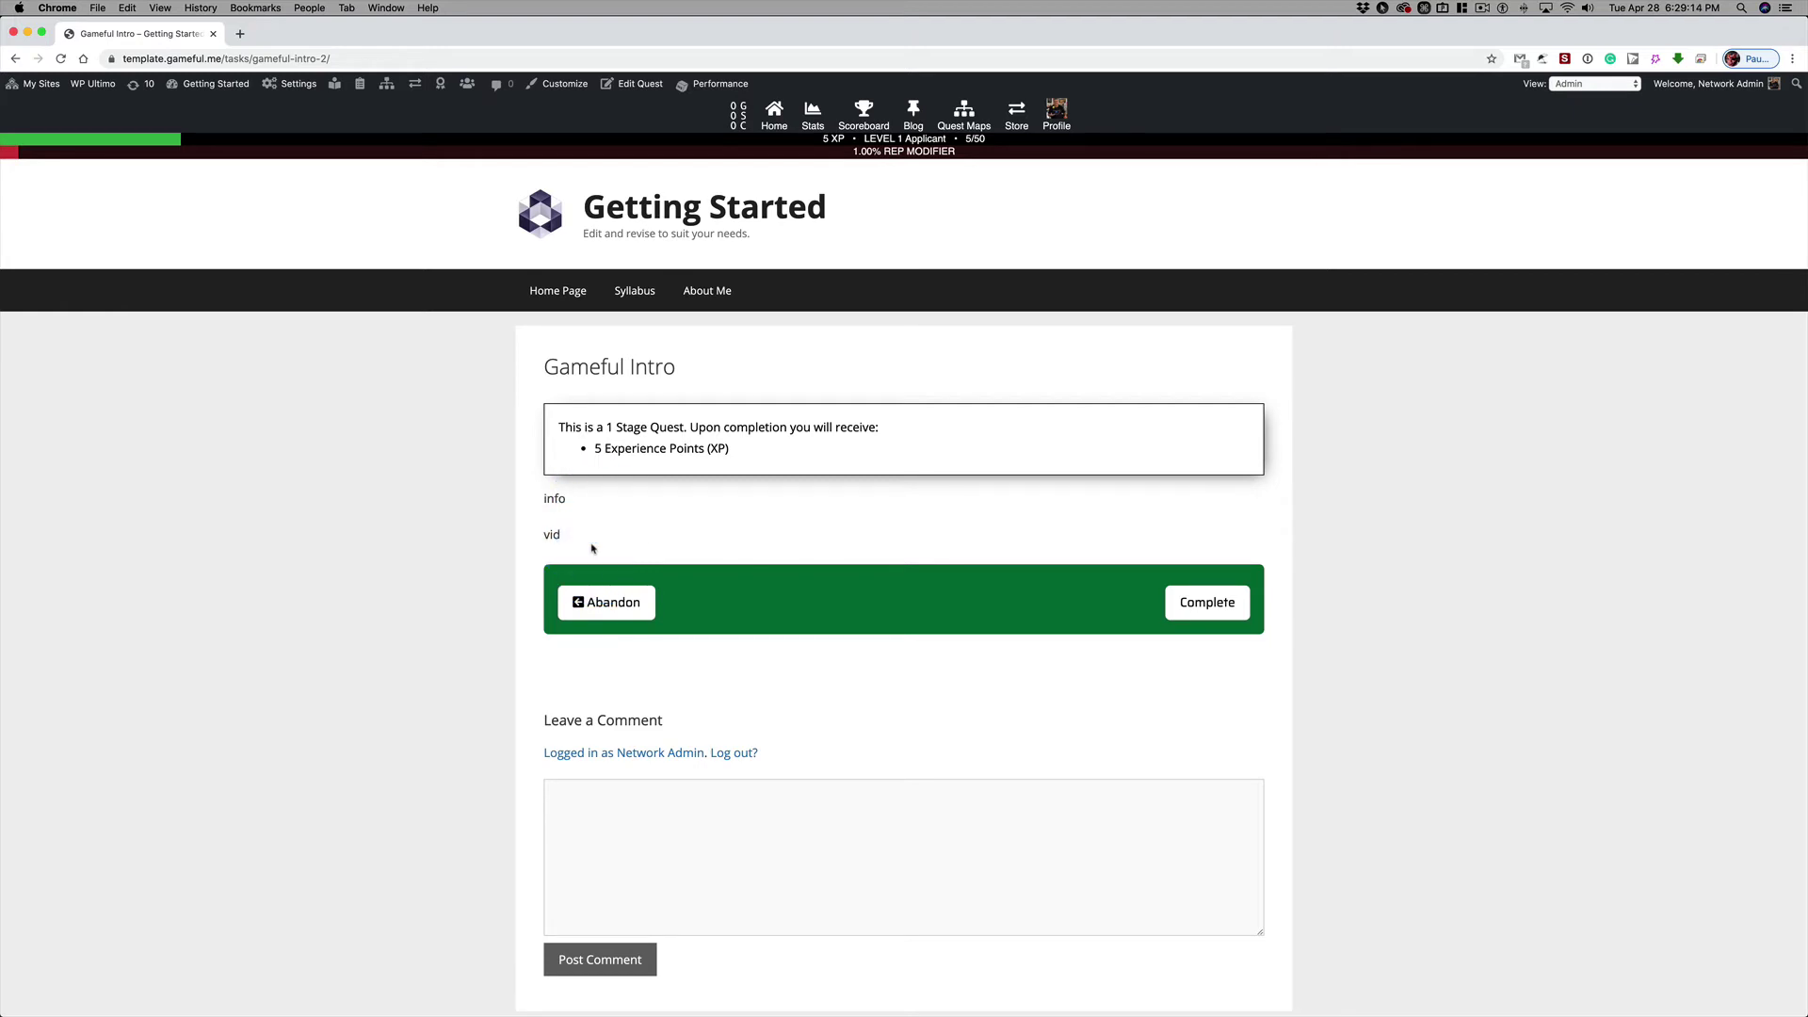
left_click(613, 603)
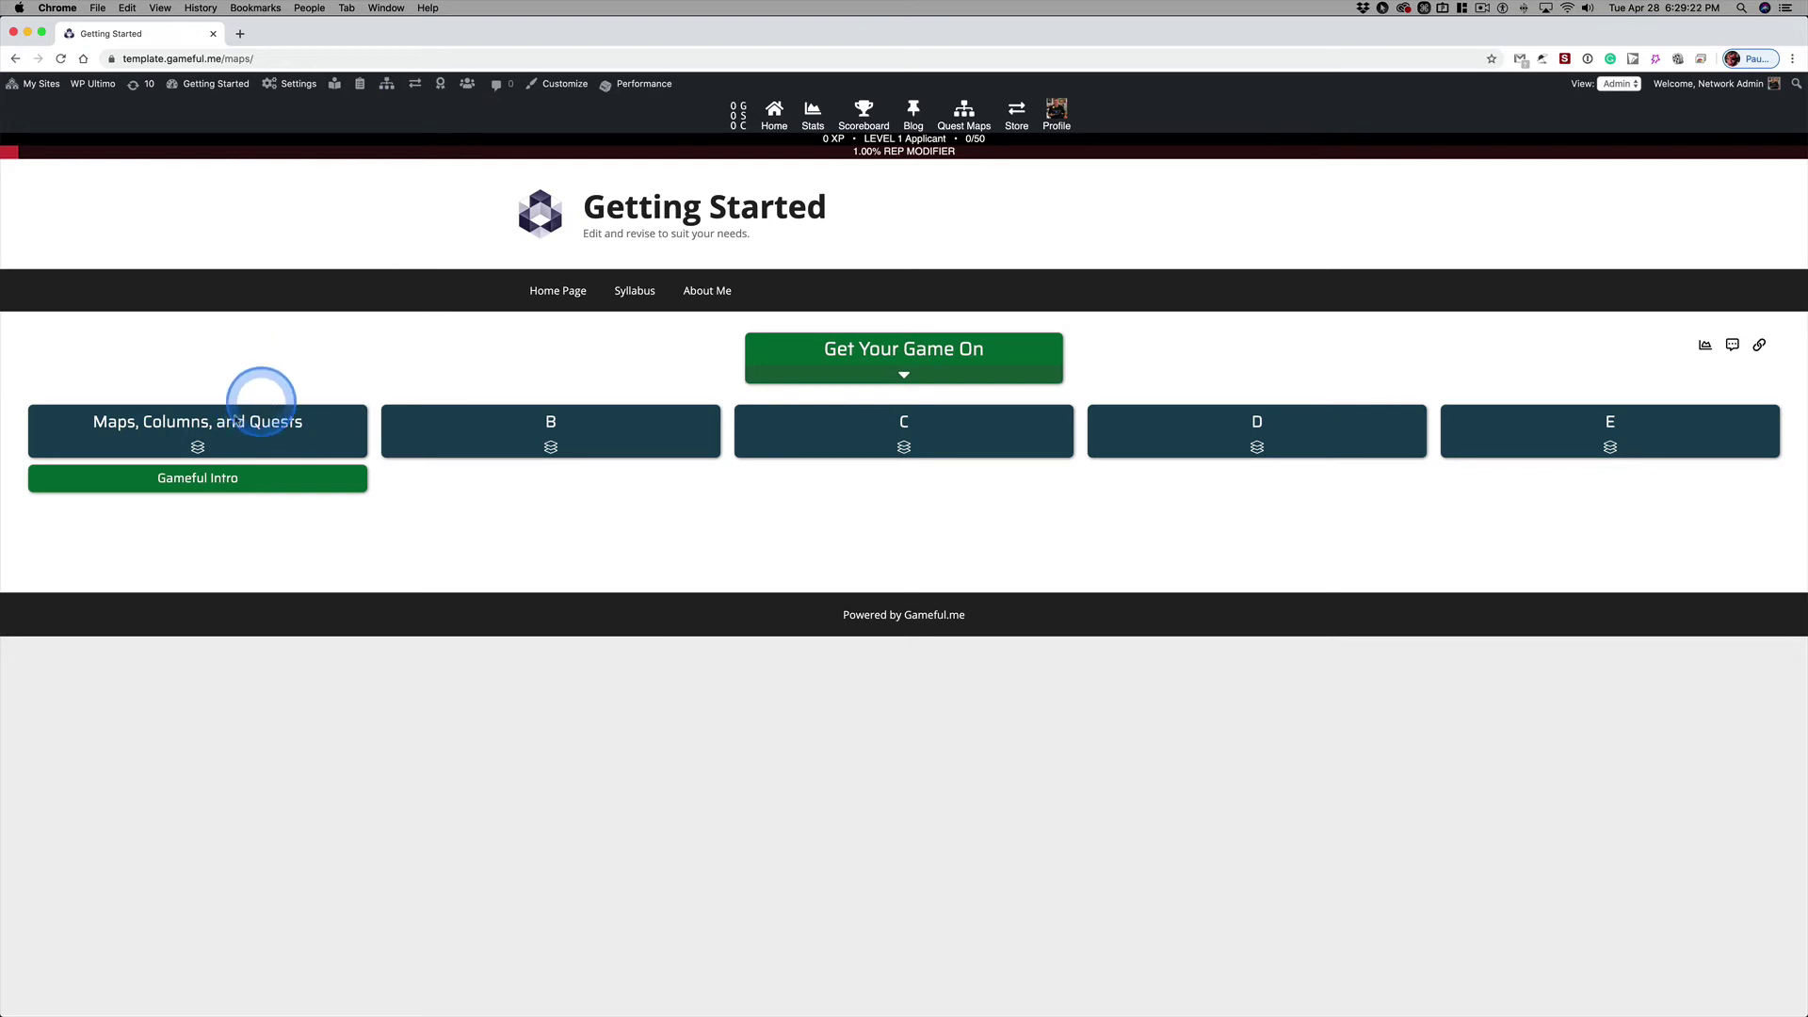
- Reopen the Gameful Intro quest for editing and delete the "vid" line from the first stage's content
mouse_move(257, 478)
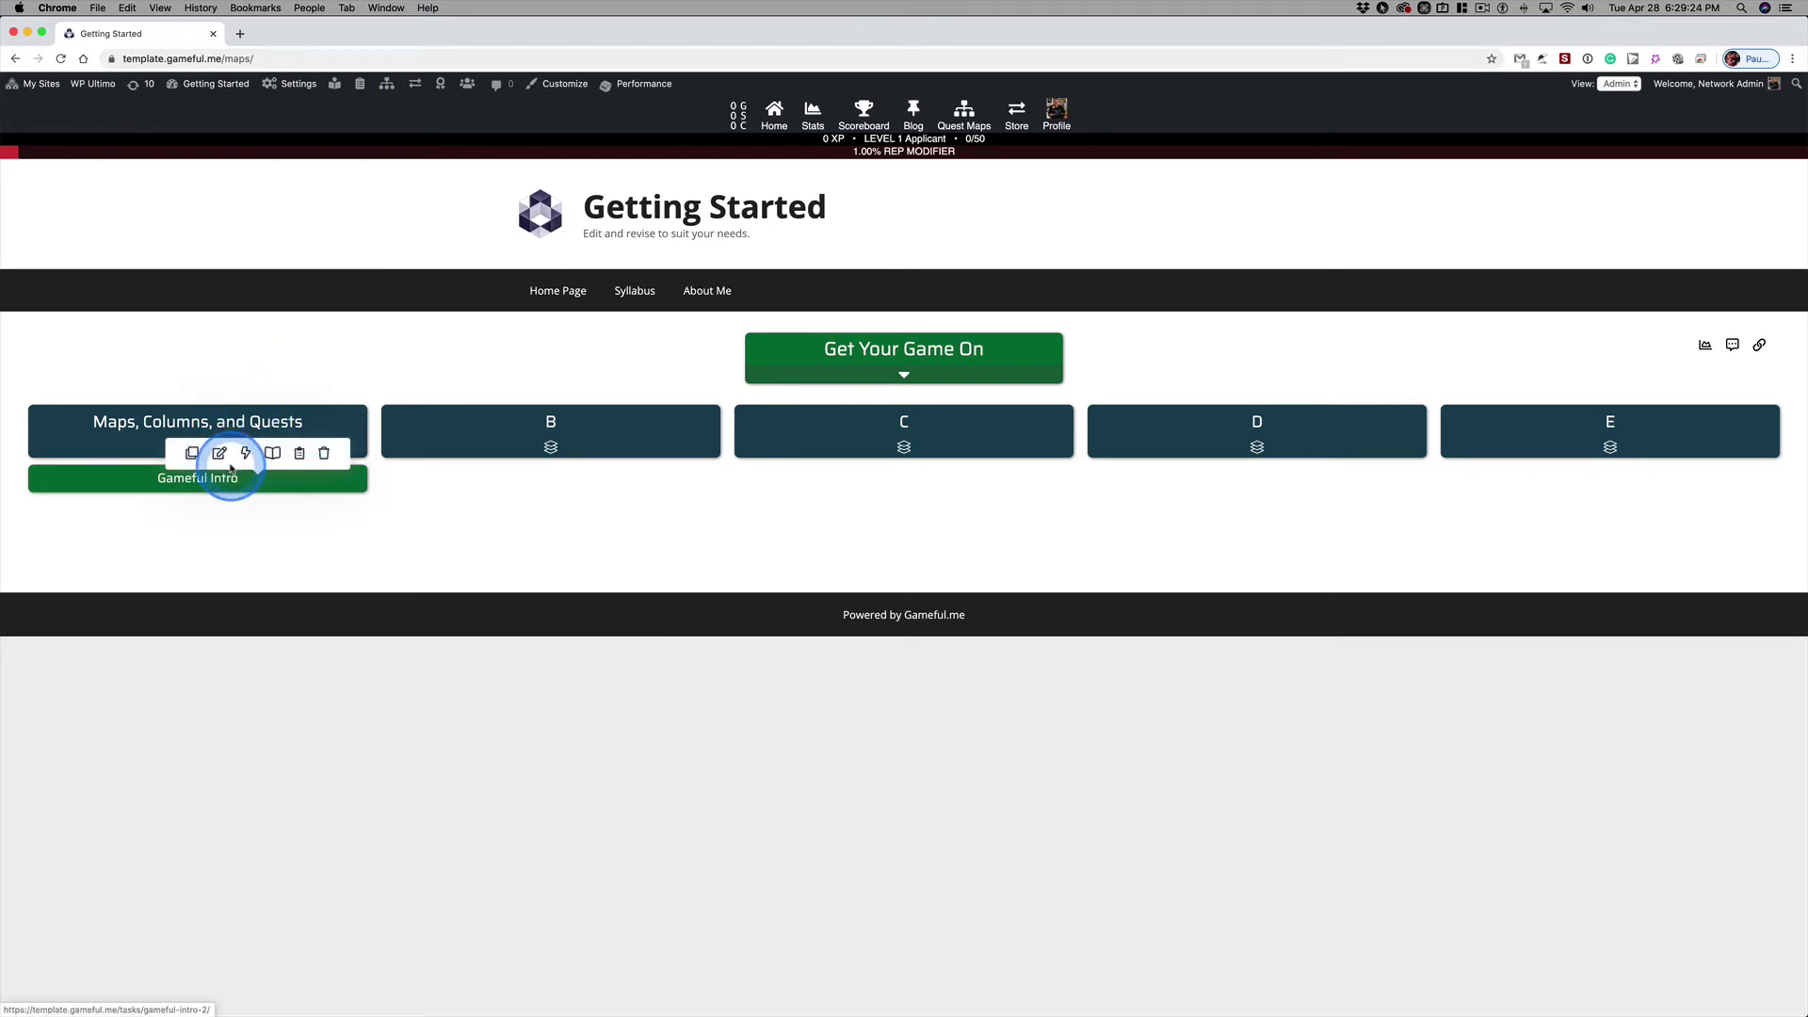
left_click(220, 453)
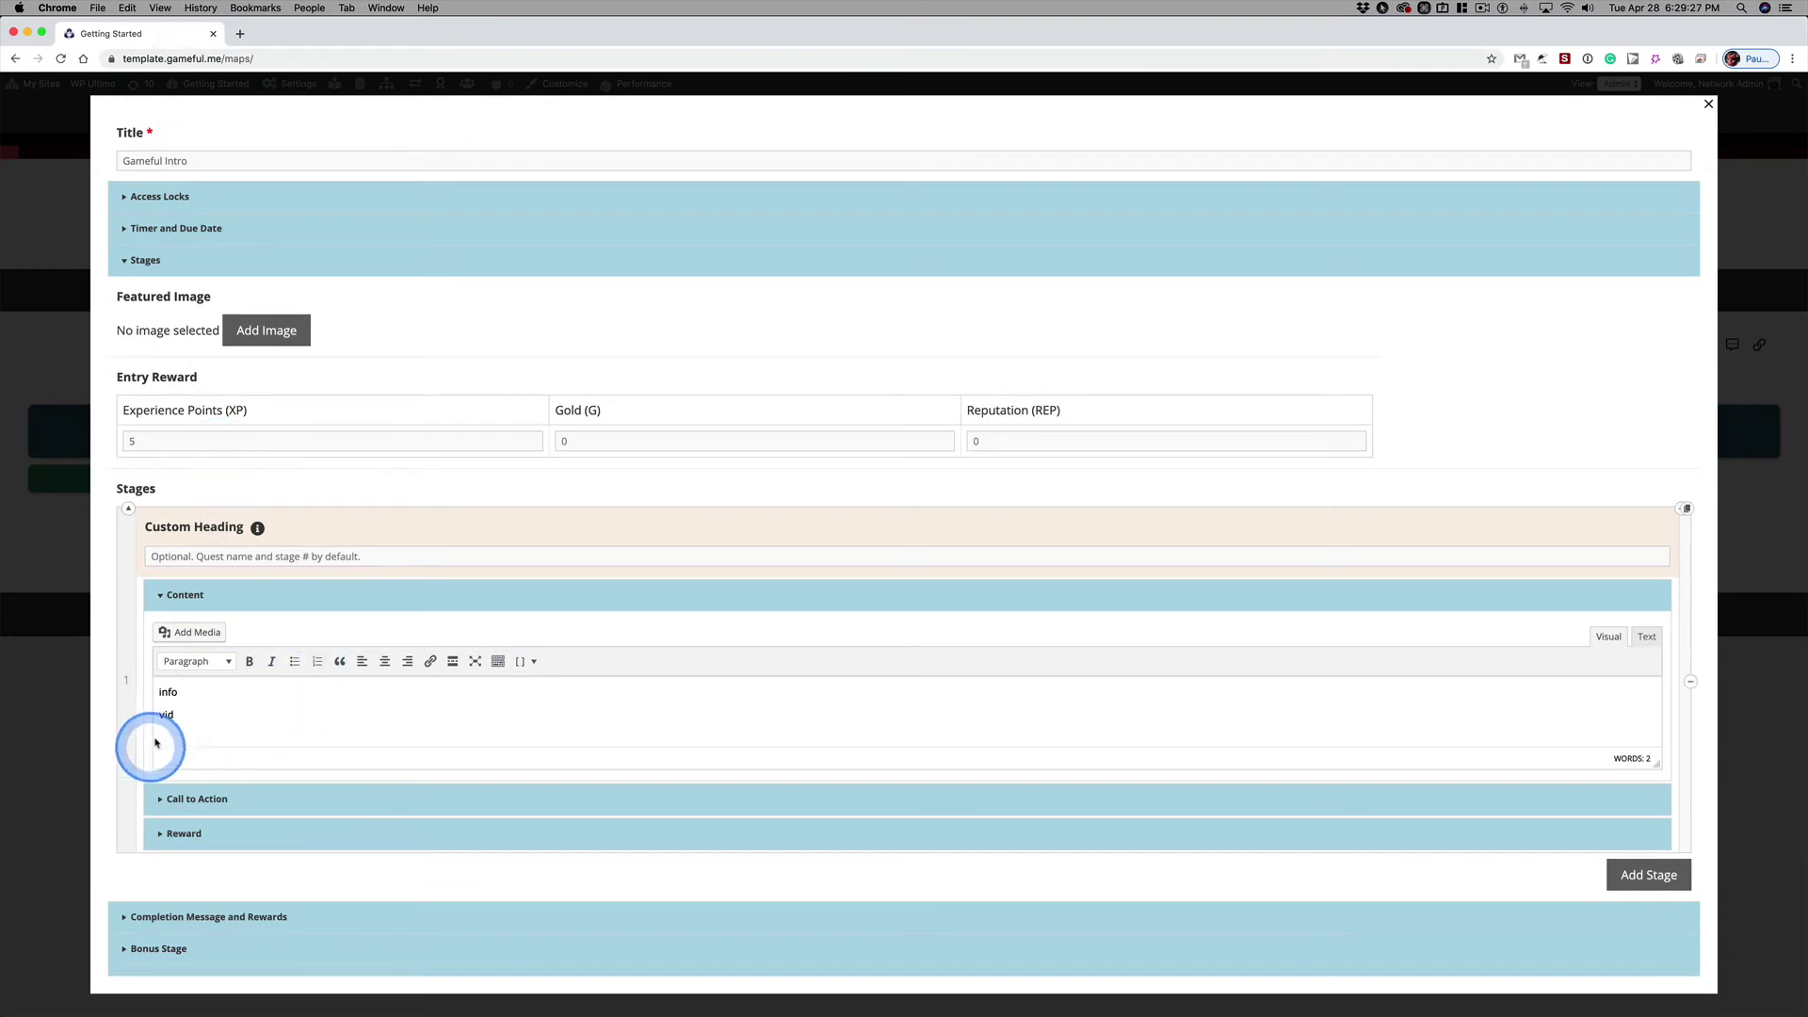
left_click(155, 743)
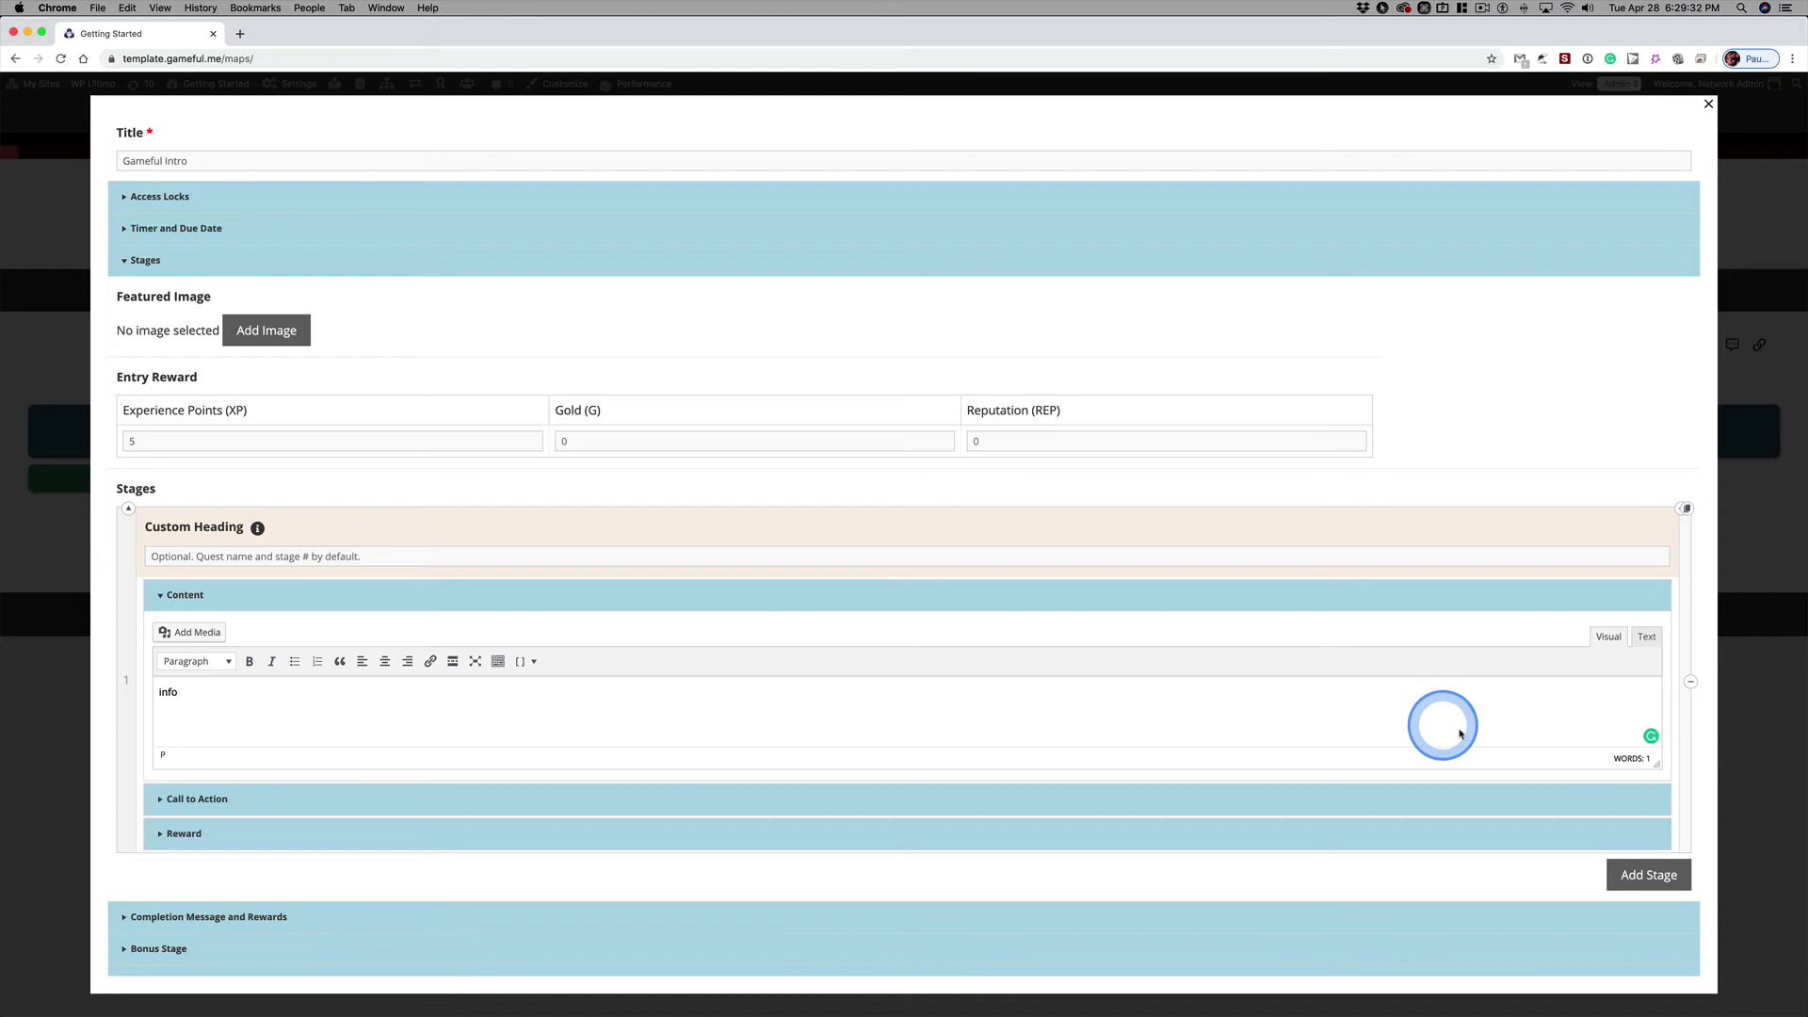
left_click(1645, 639)
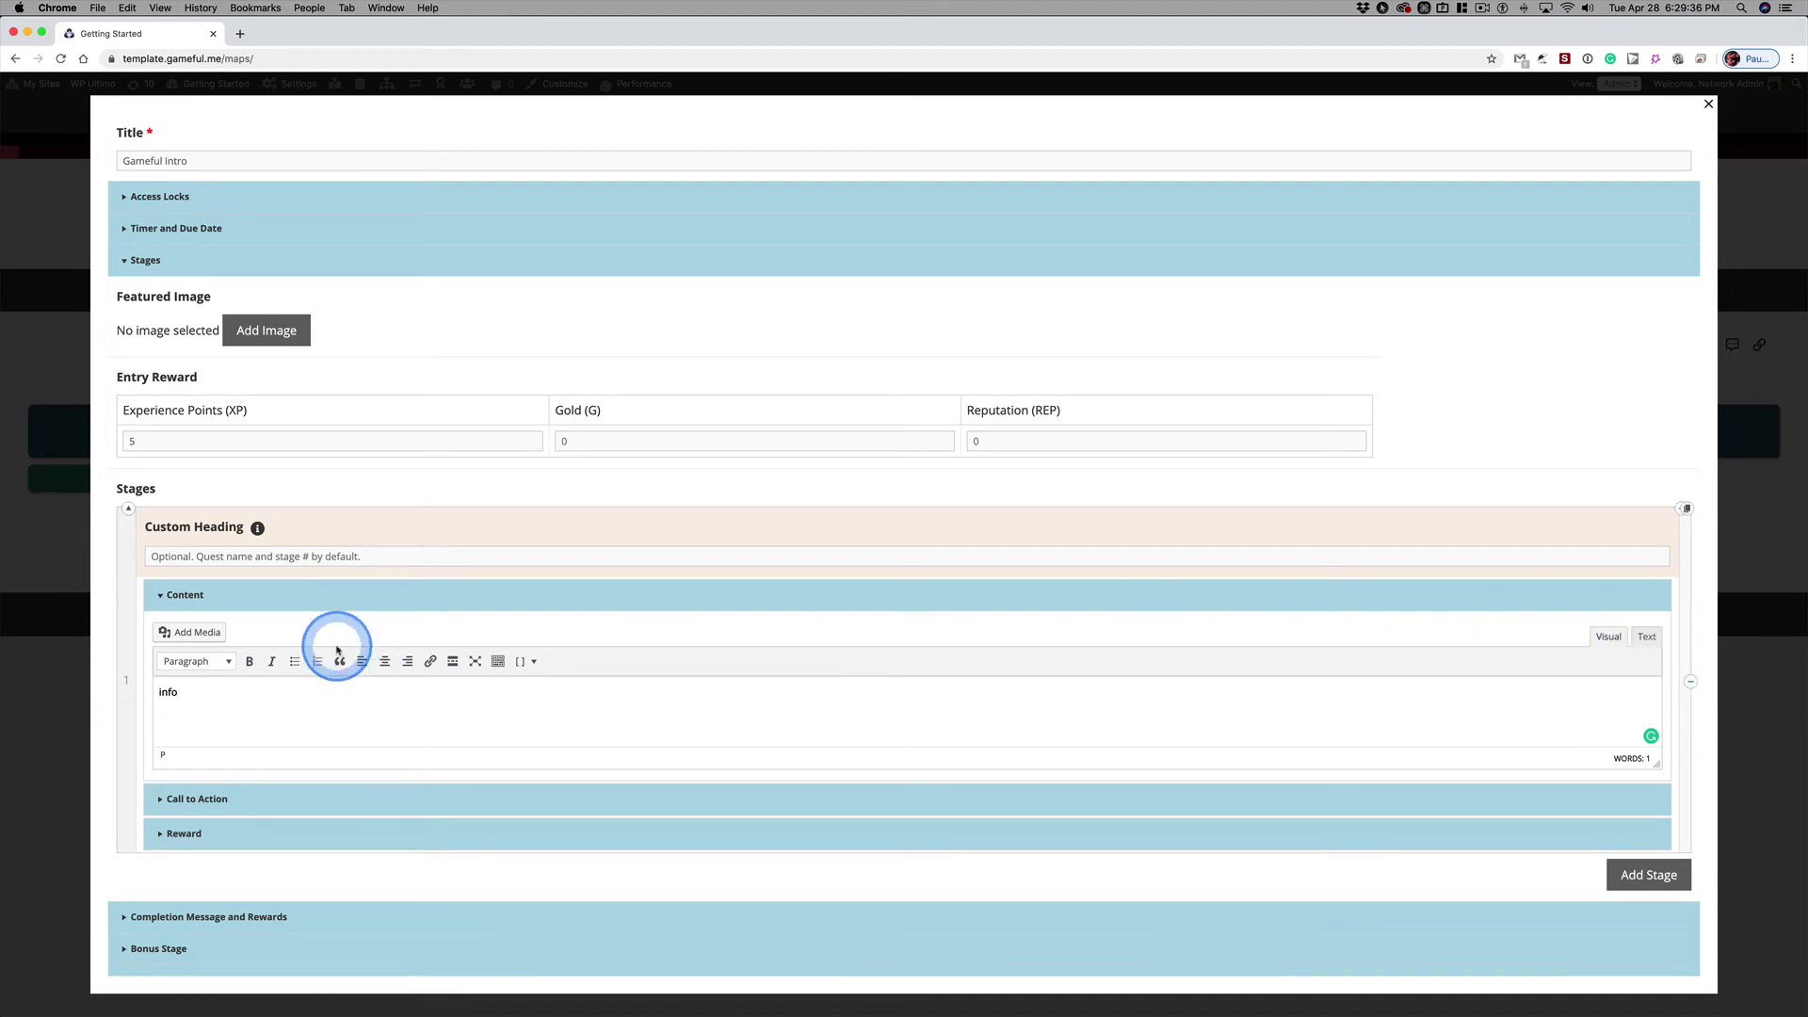
- Switch to Safari and copy the share link of the Gameful Intro YouTube video
key("super+Tab")
key("super+Tab")
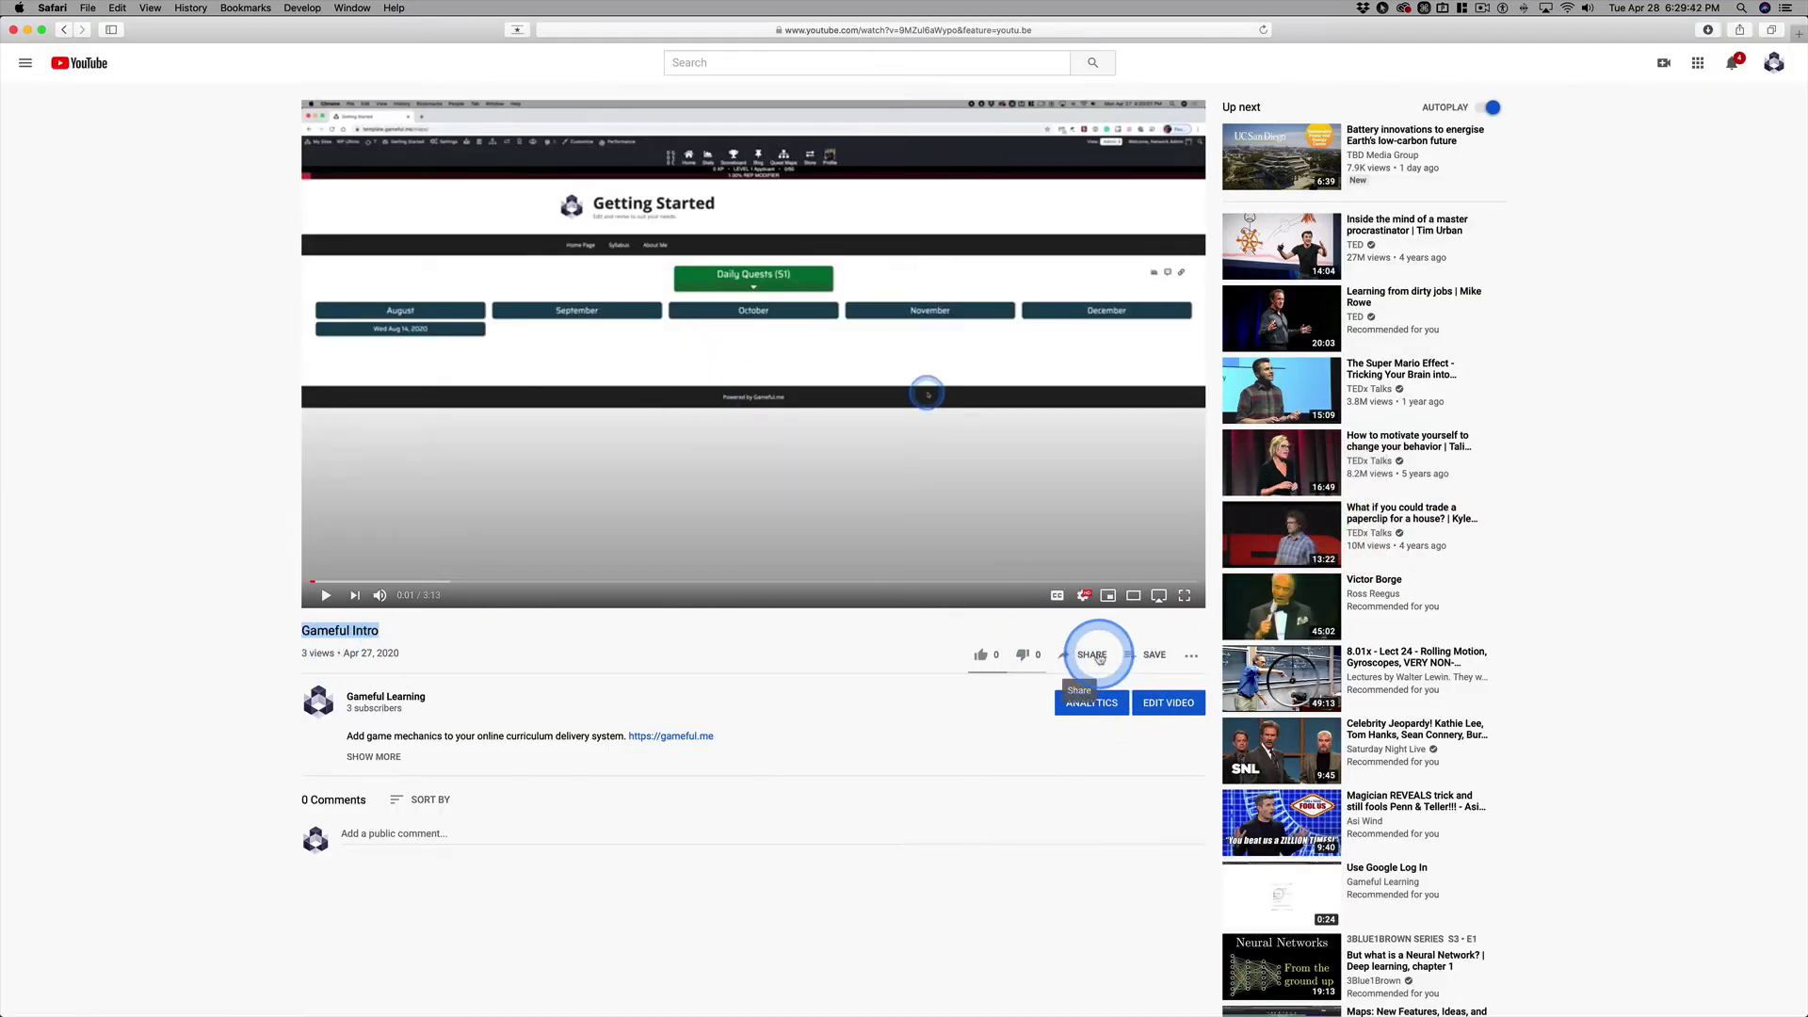
left_click(1055, 31)
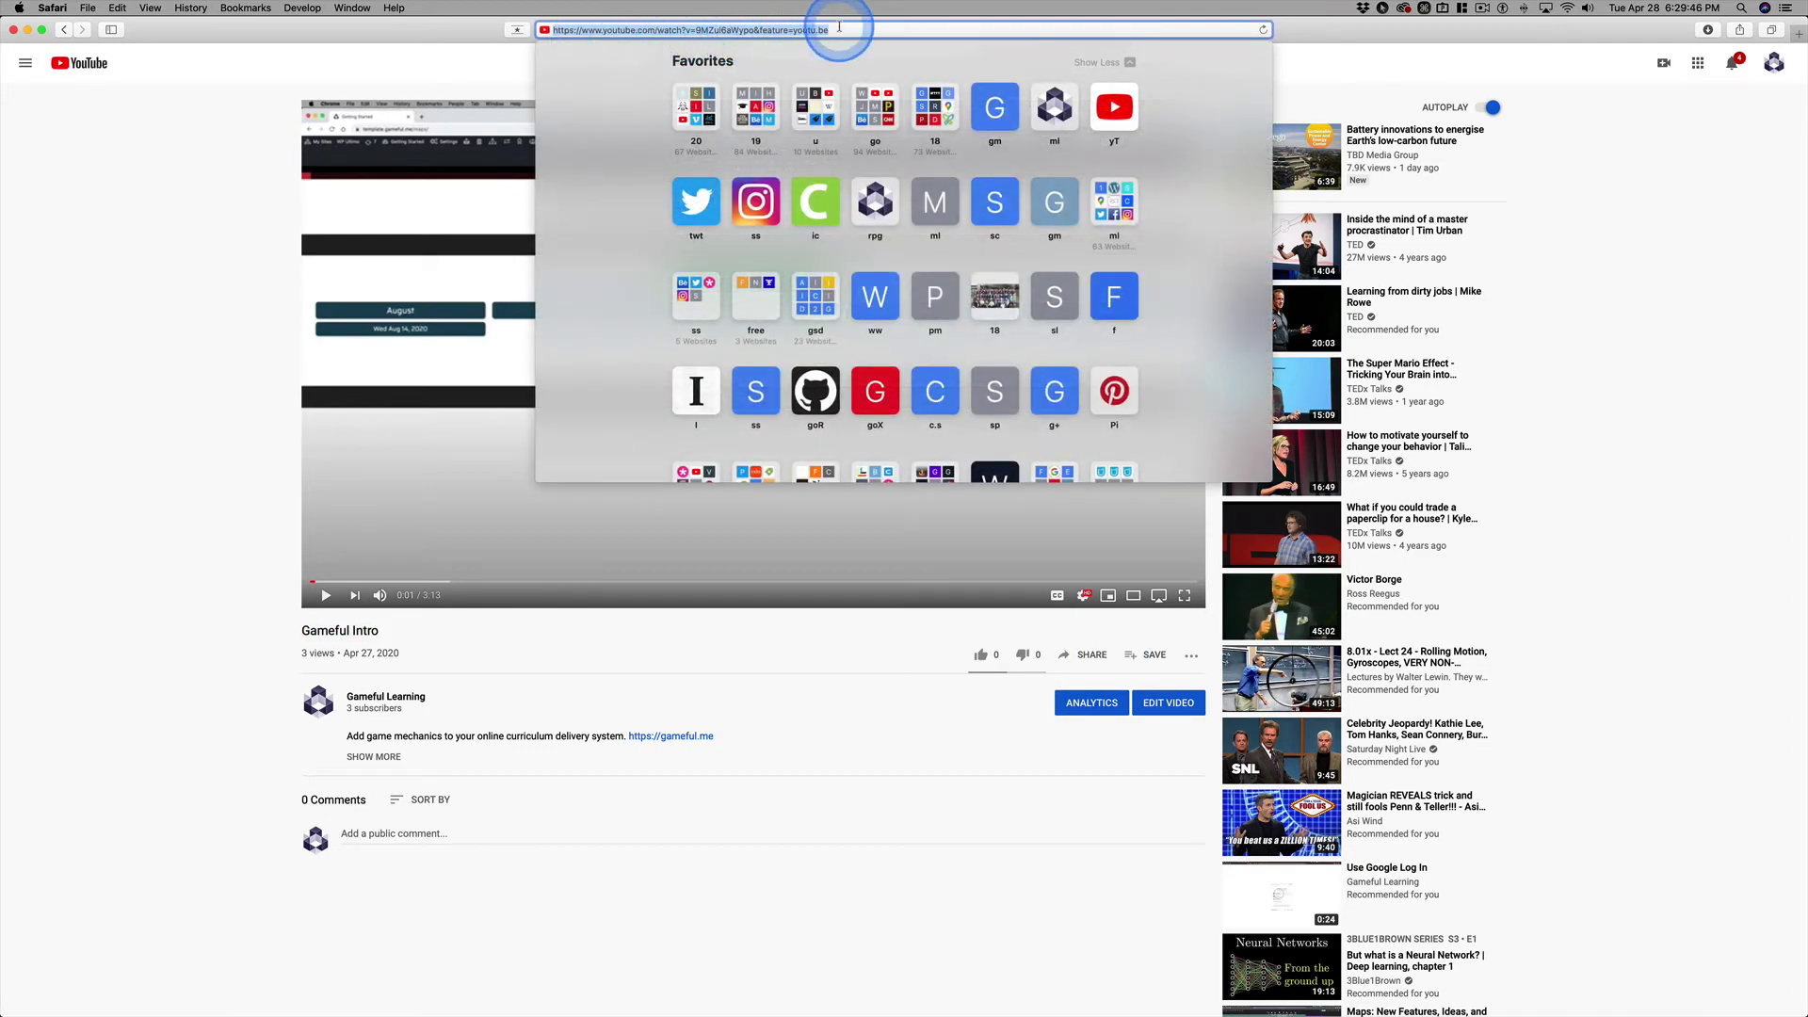
left_click(979, 790)
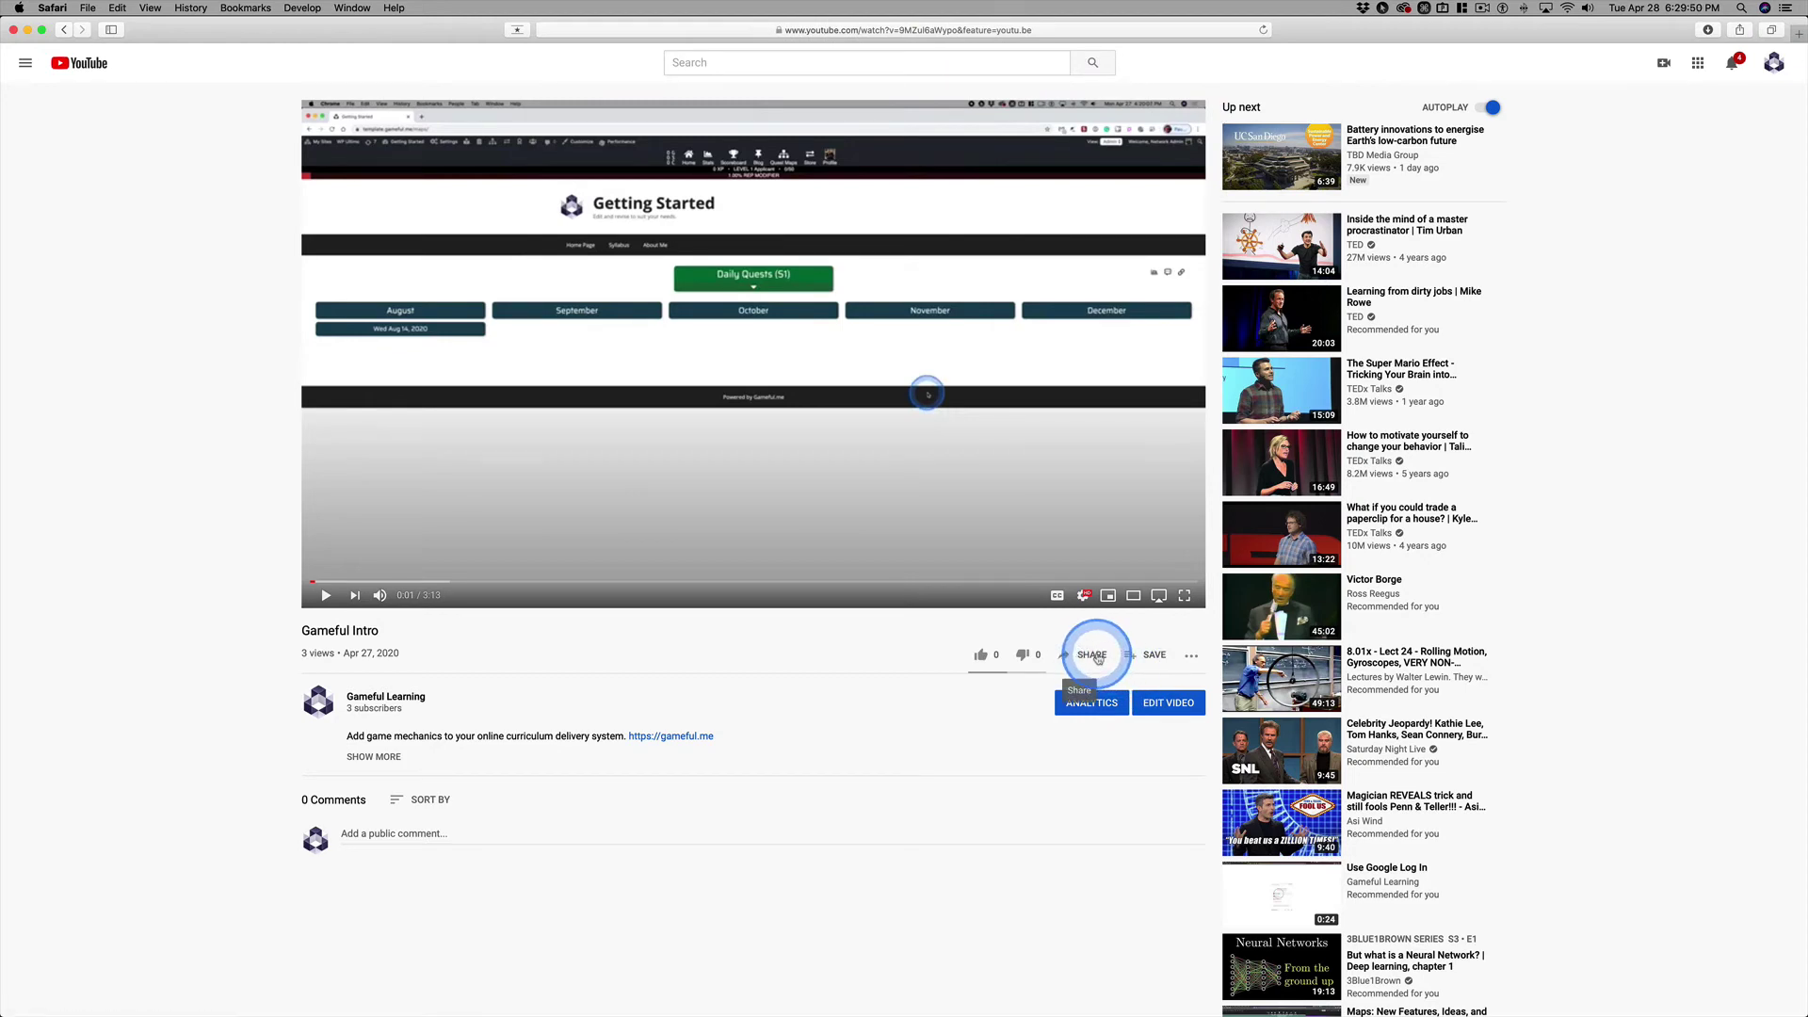
left_click(1095, 656)
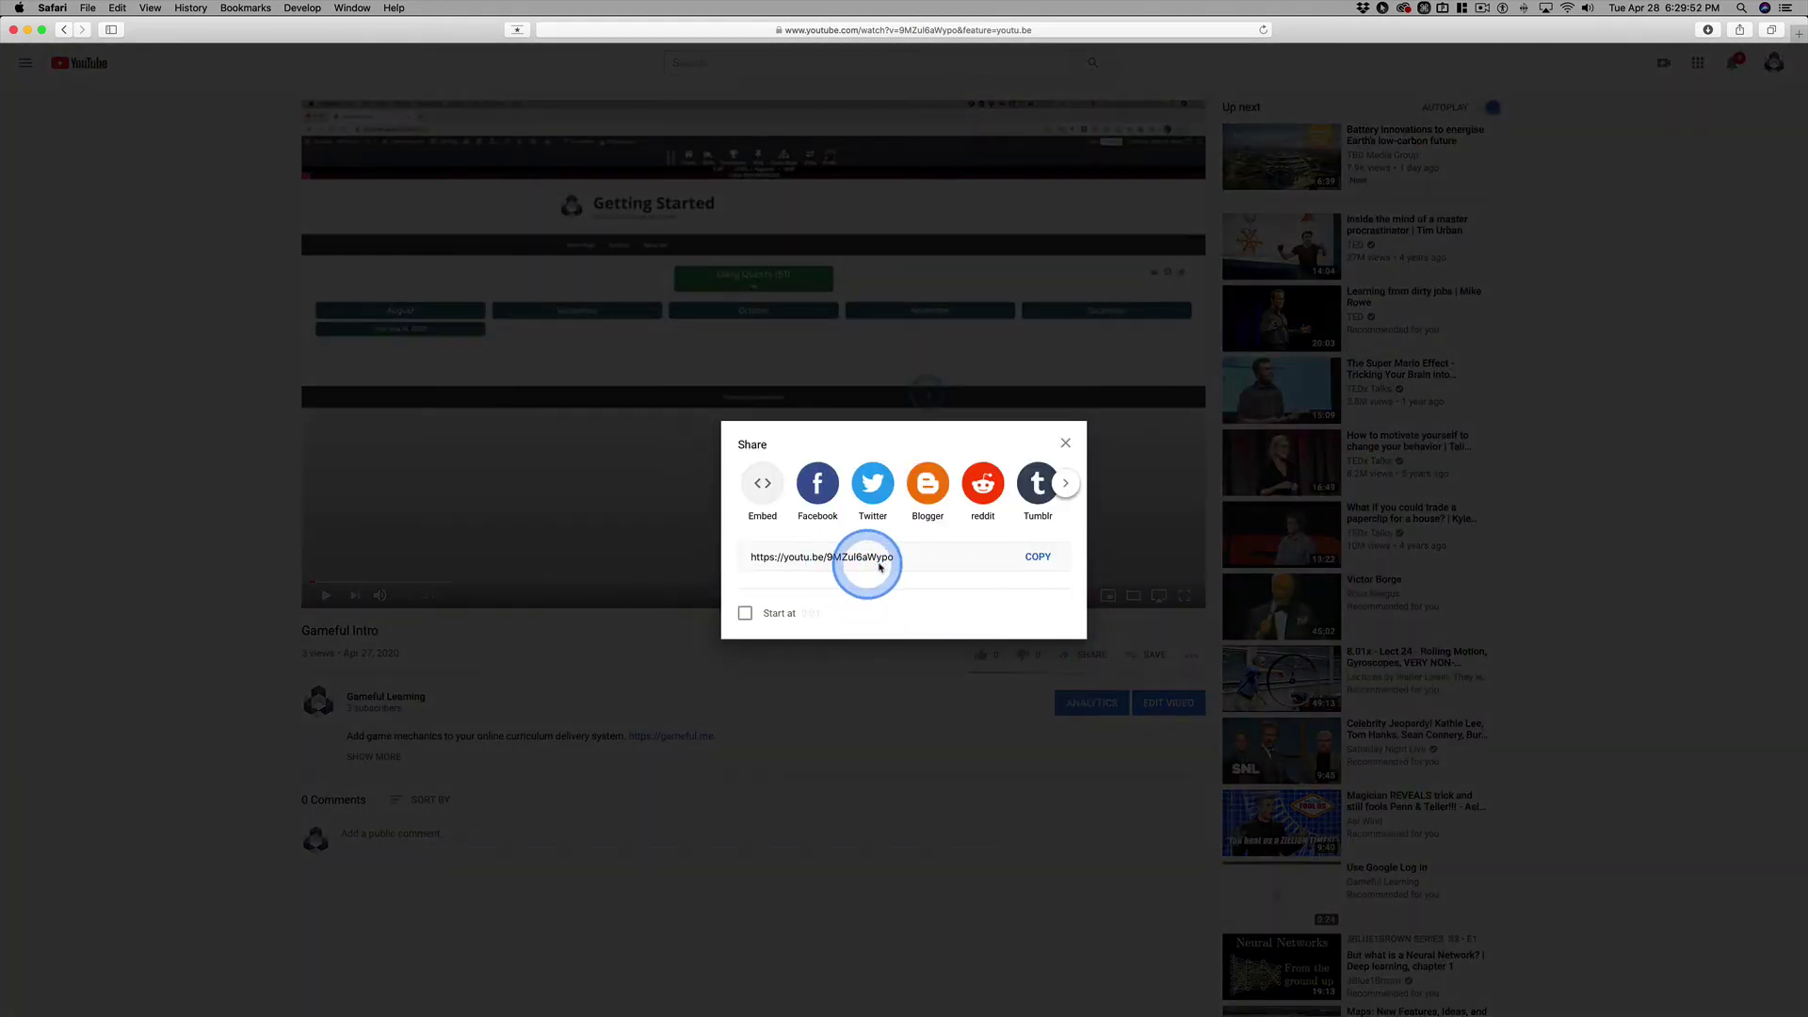
left_click(1039, 556)
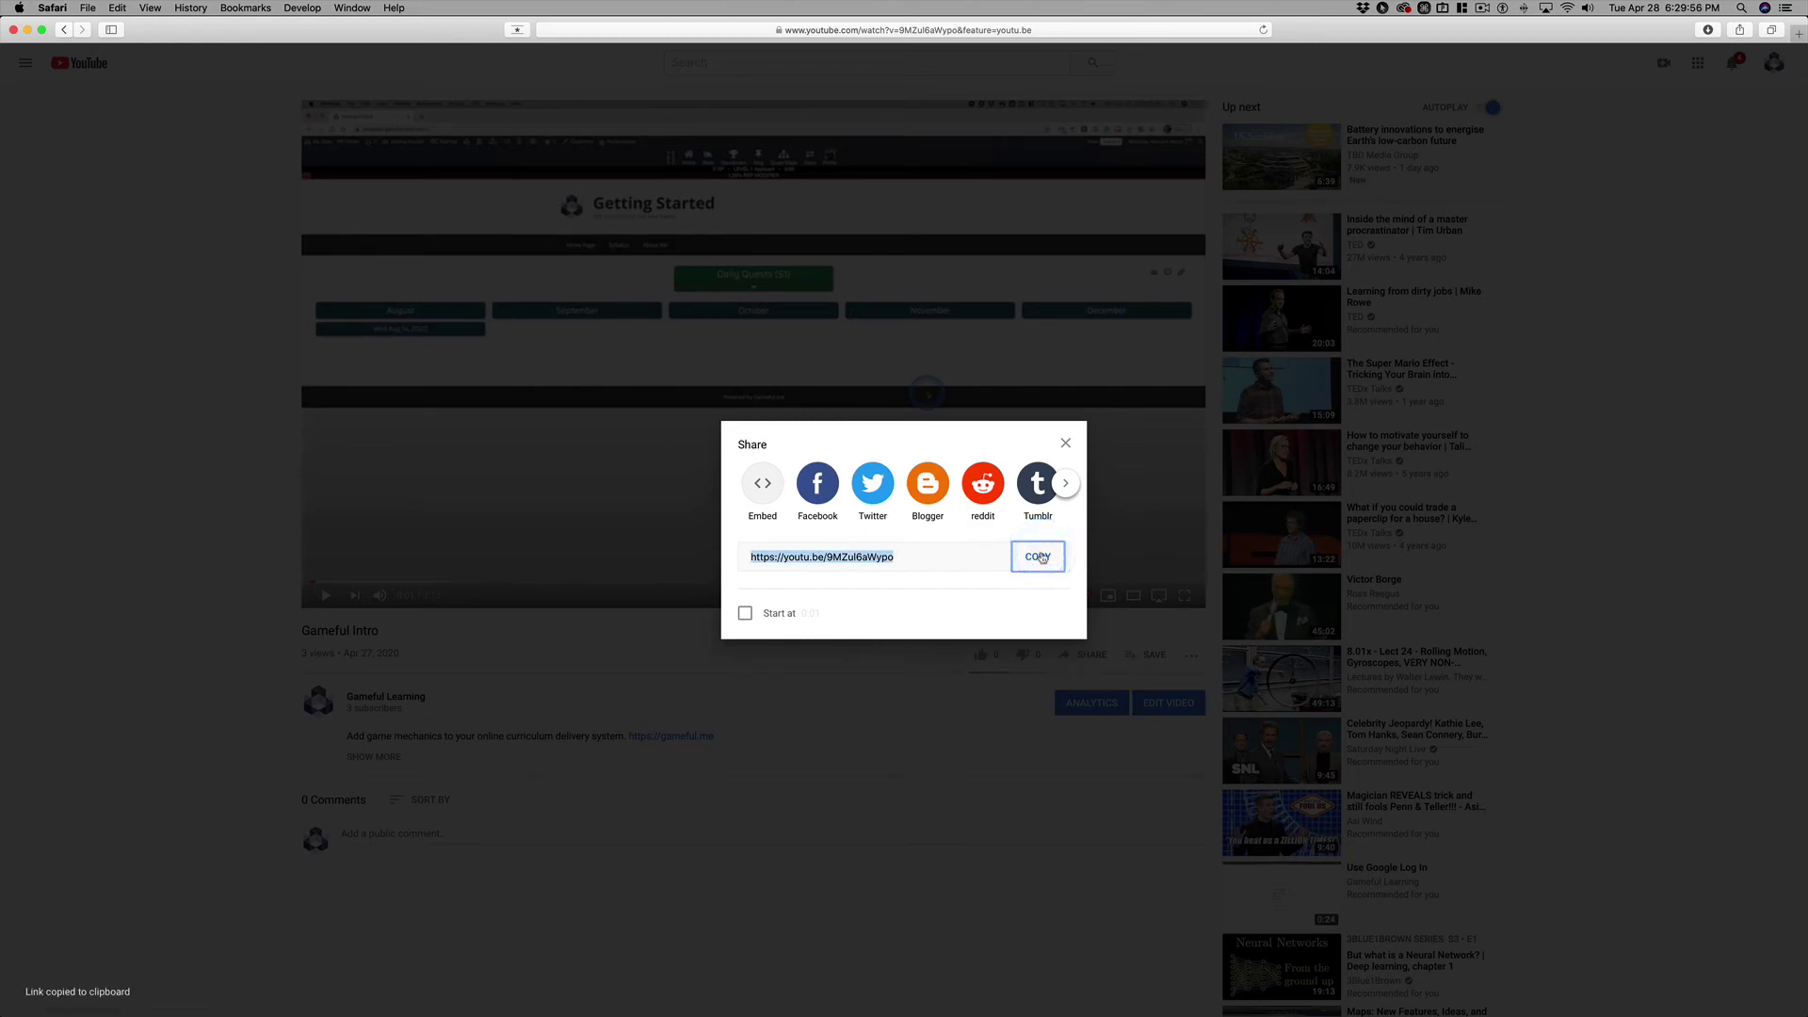
left_click(939, 230)
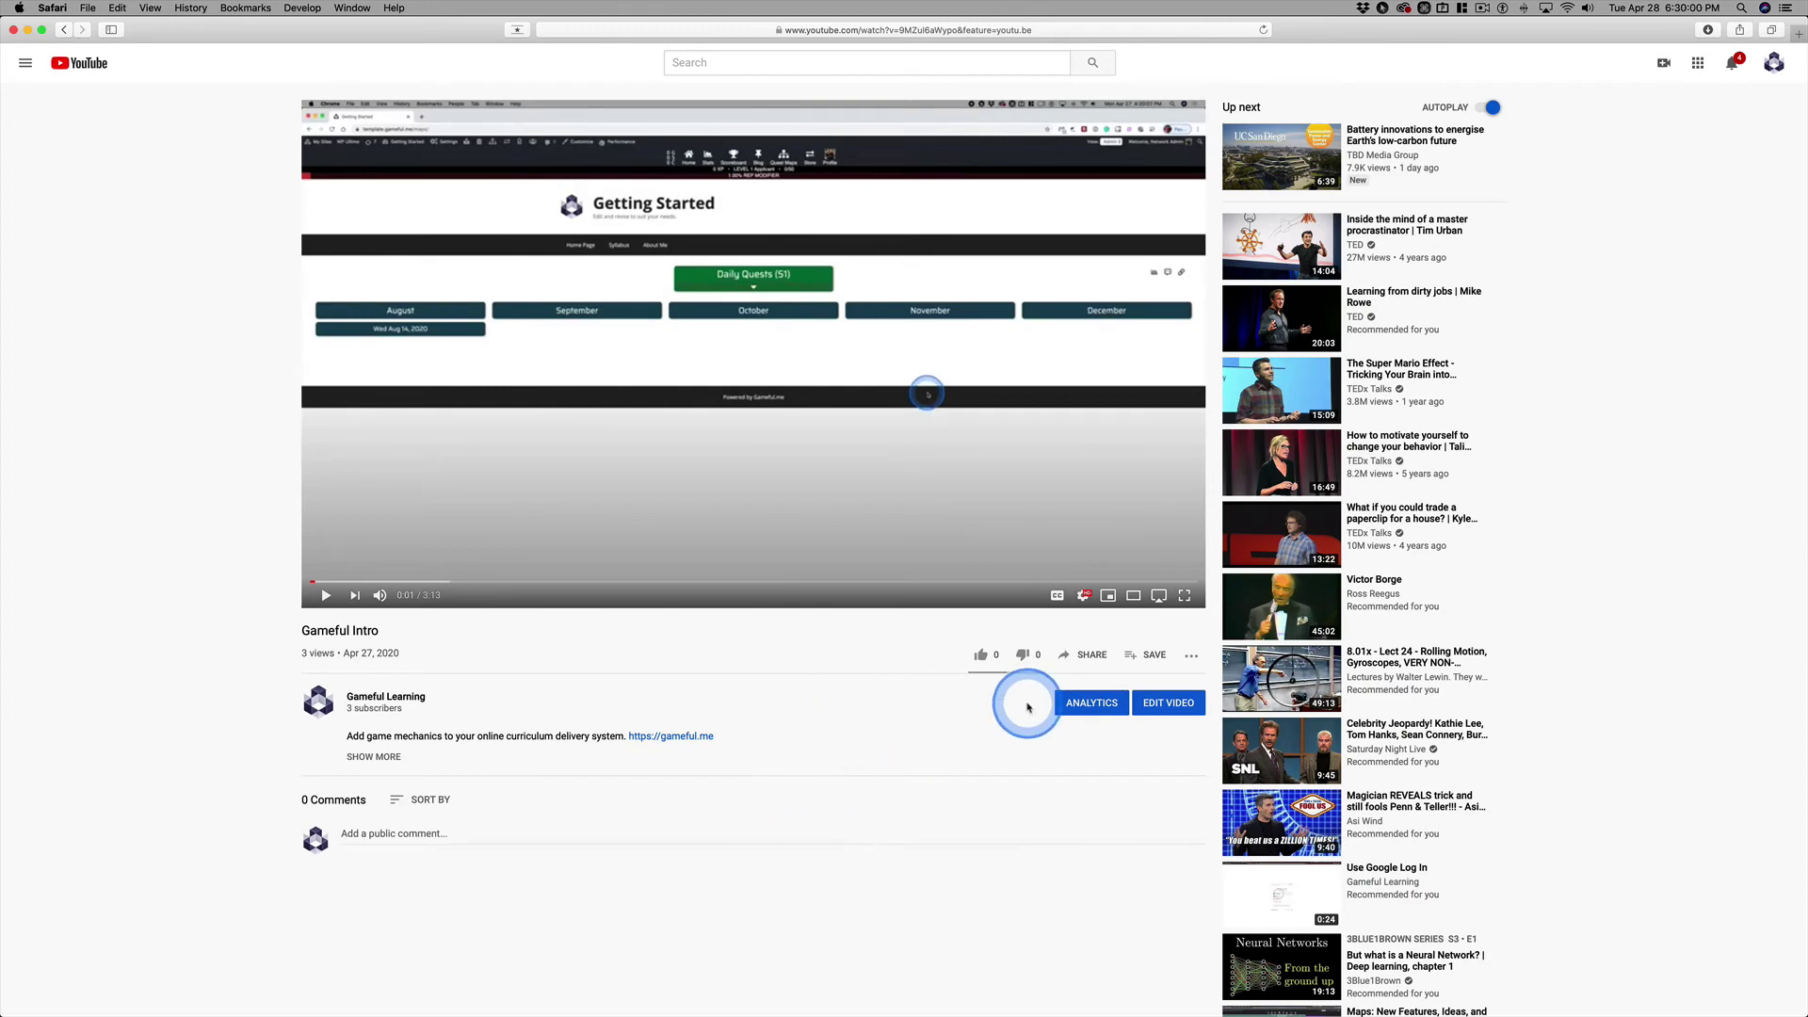
left_click(1092, 656)
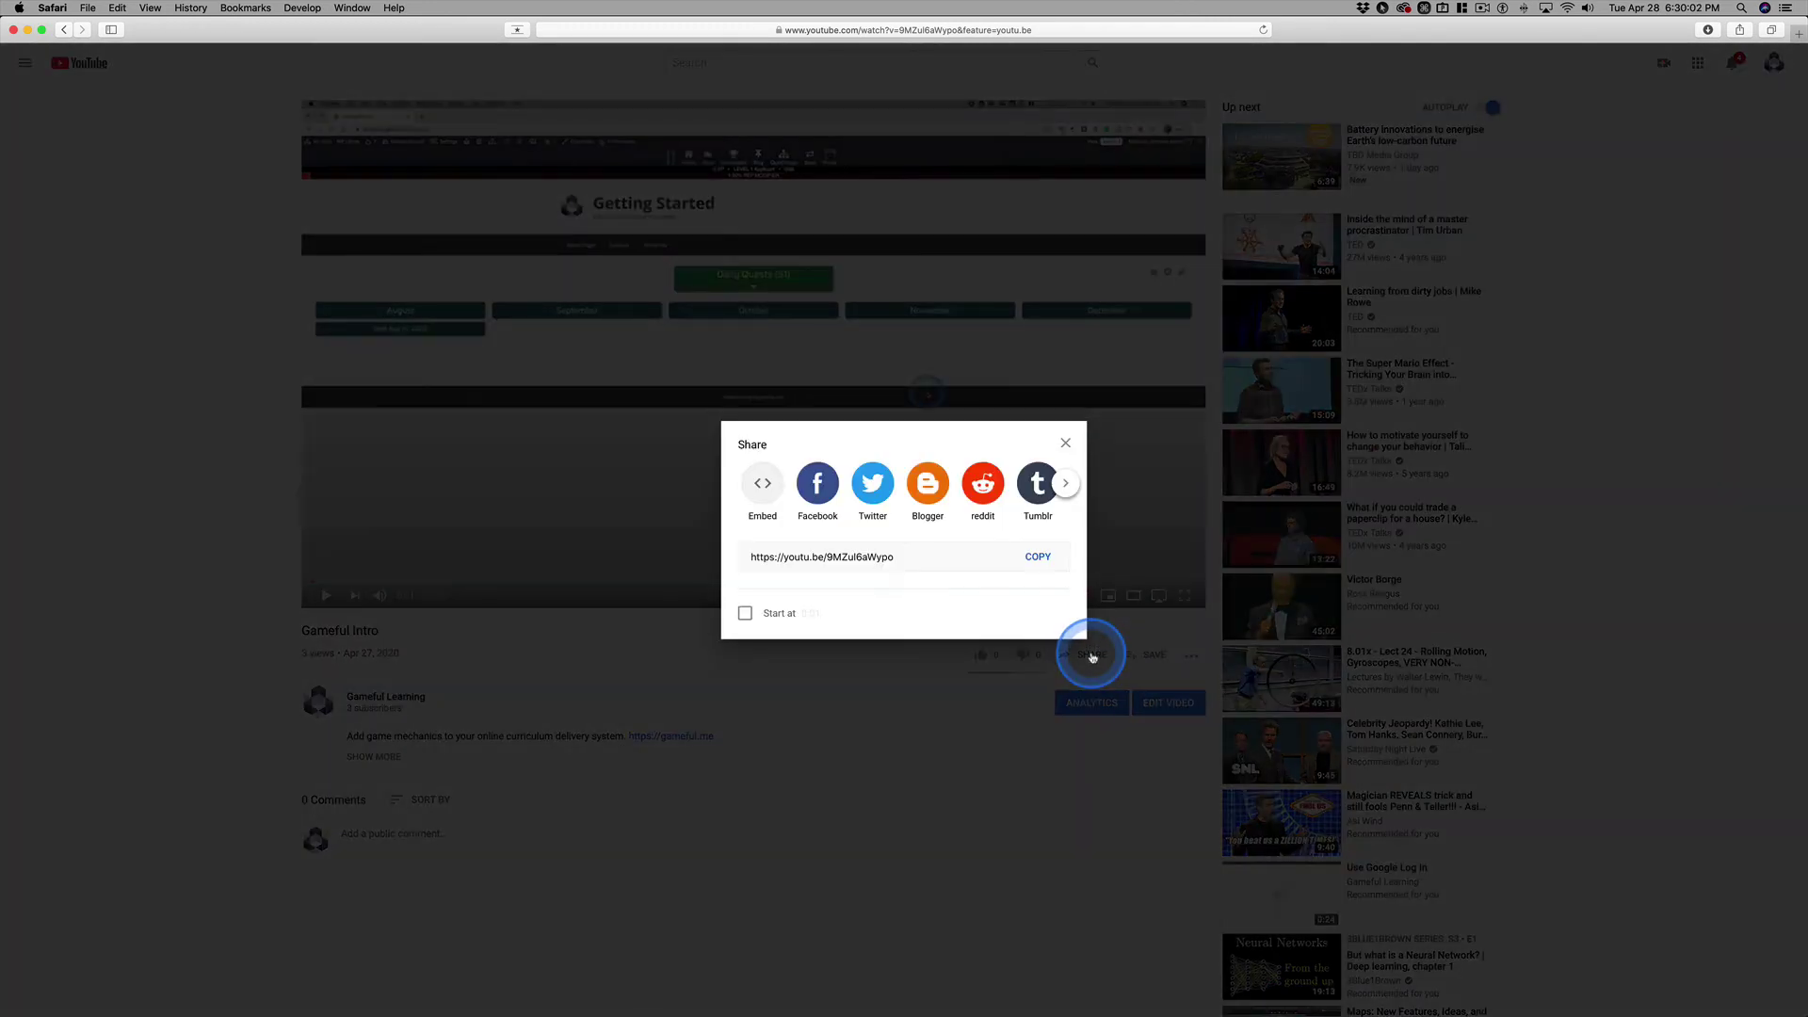
left_click(1045, 558)
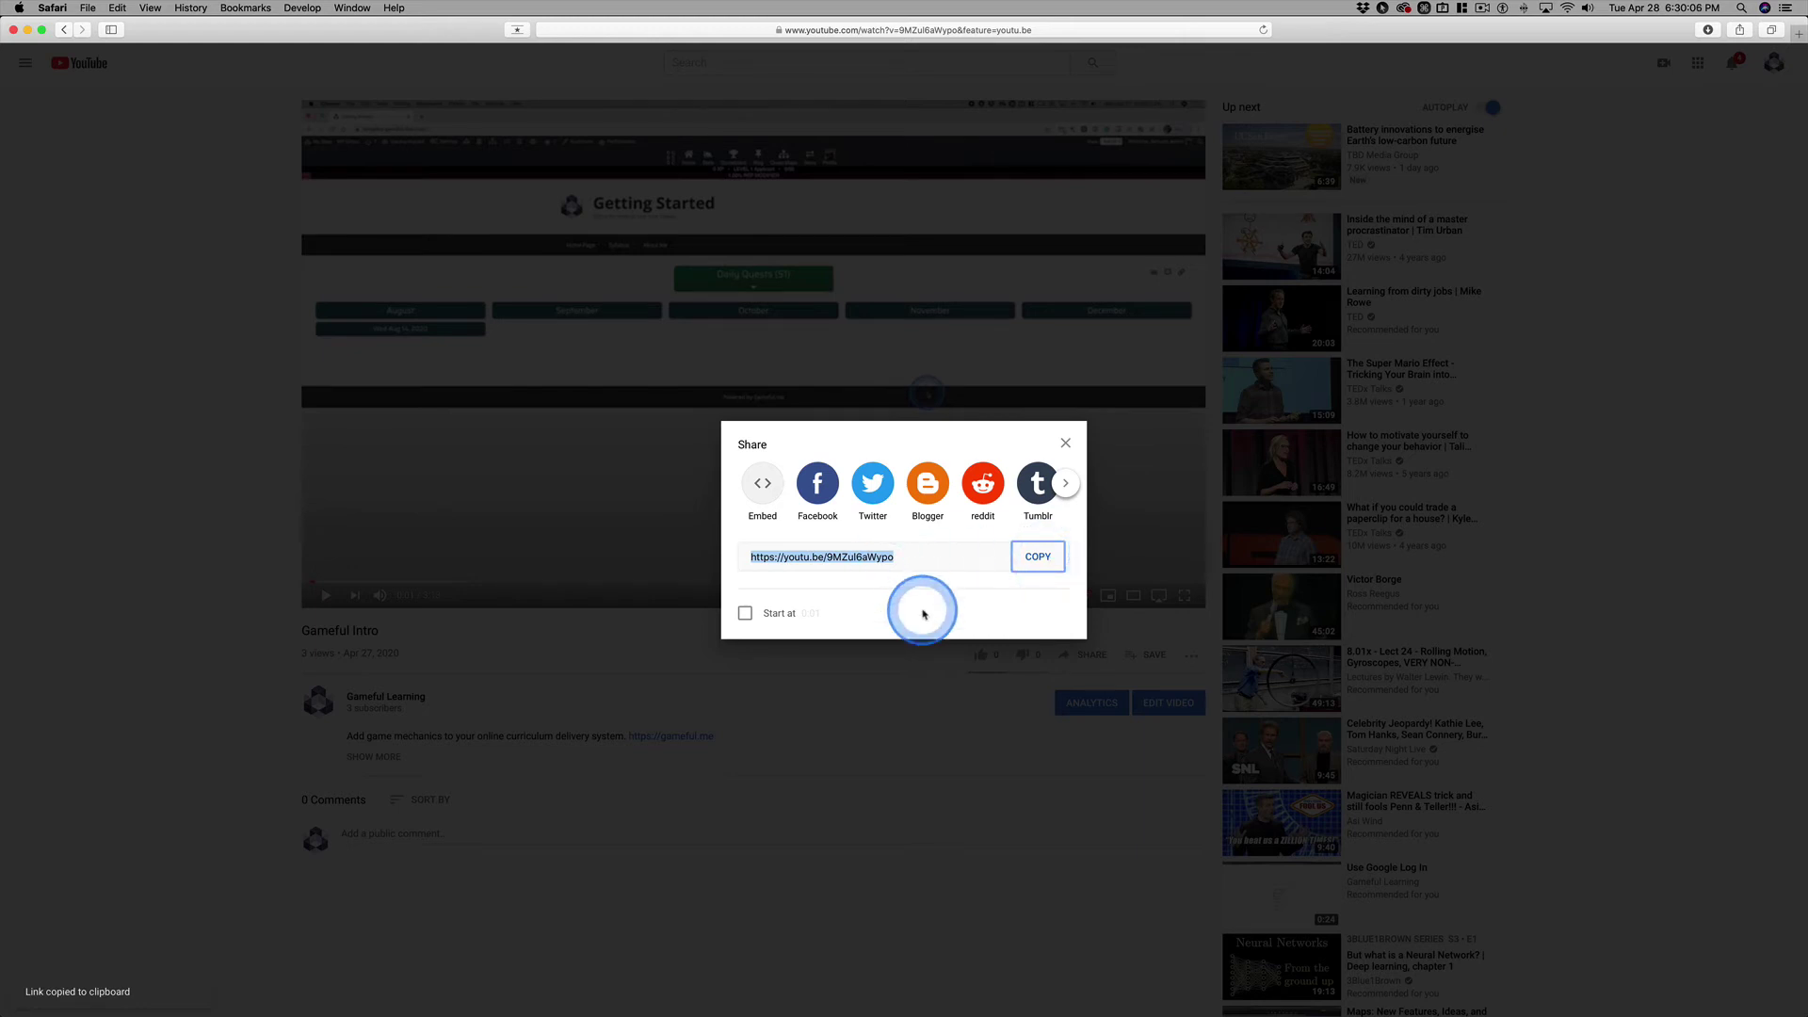
- Return to Chrome and paste the video link below "info" in the first stage's content to embed the video
key("super+Tab")
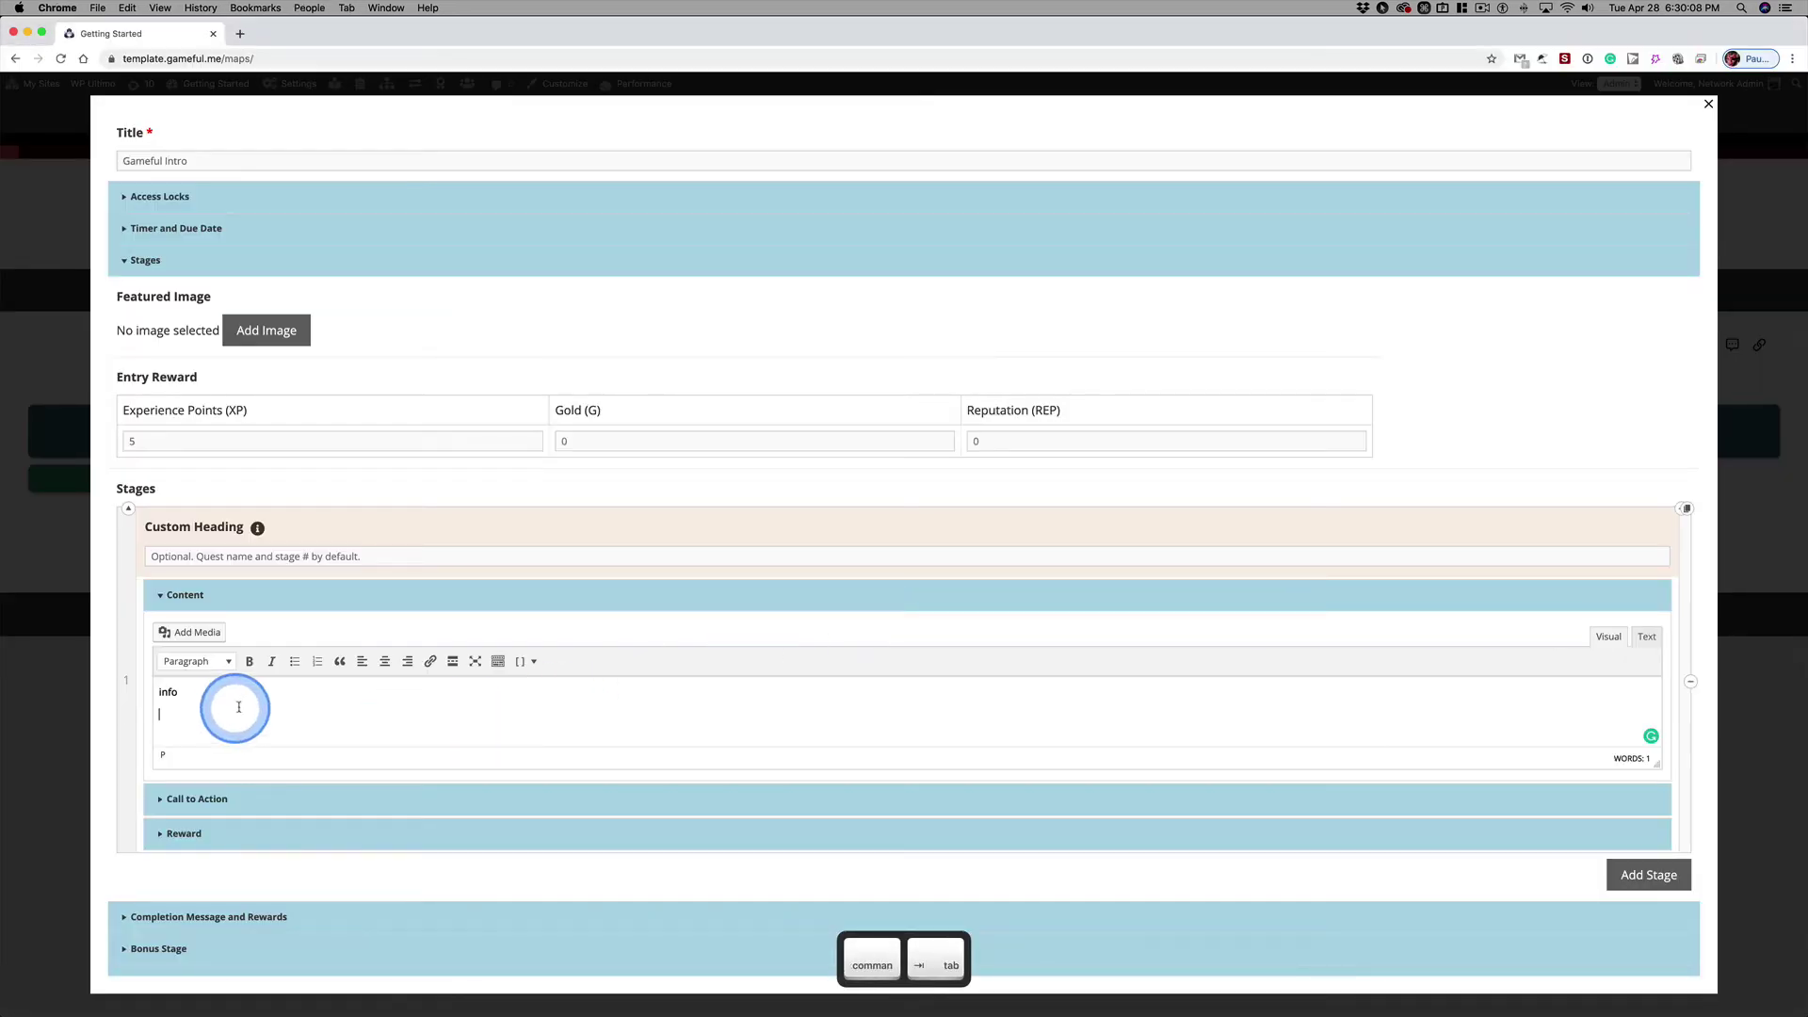
key("super+v")
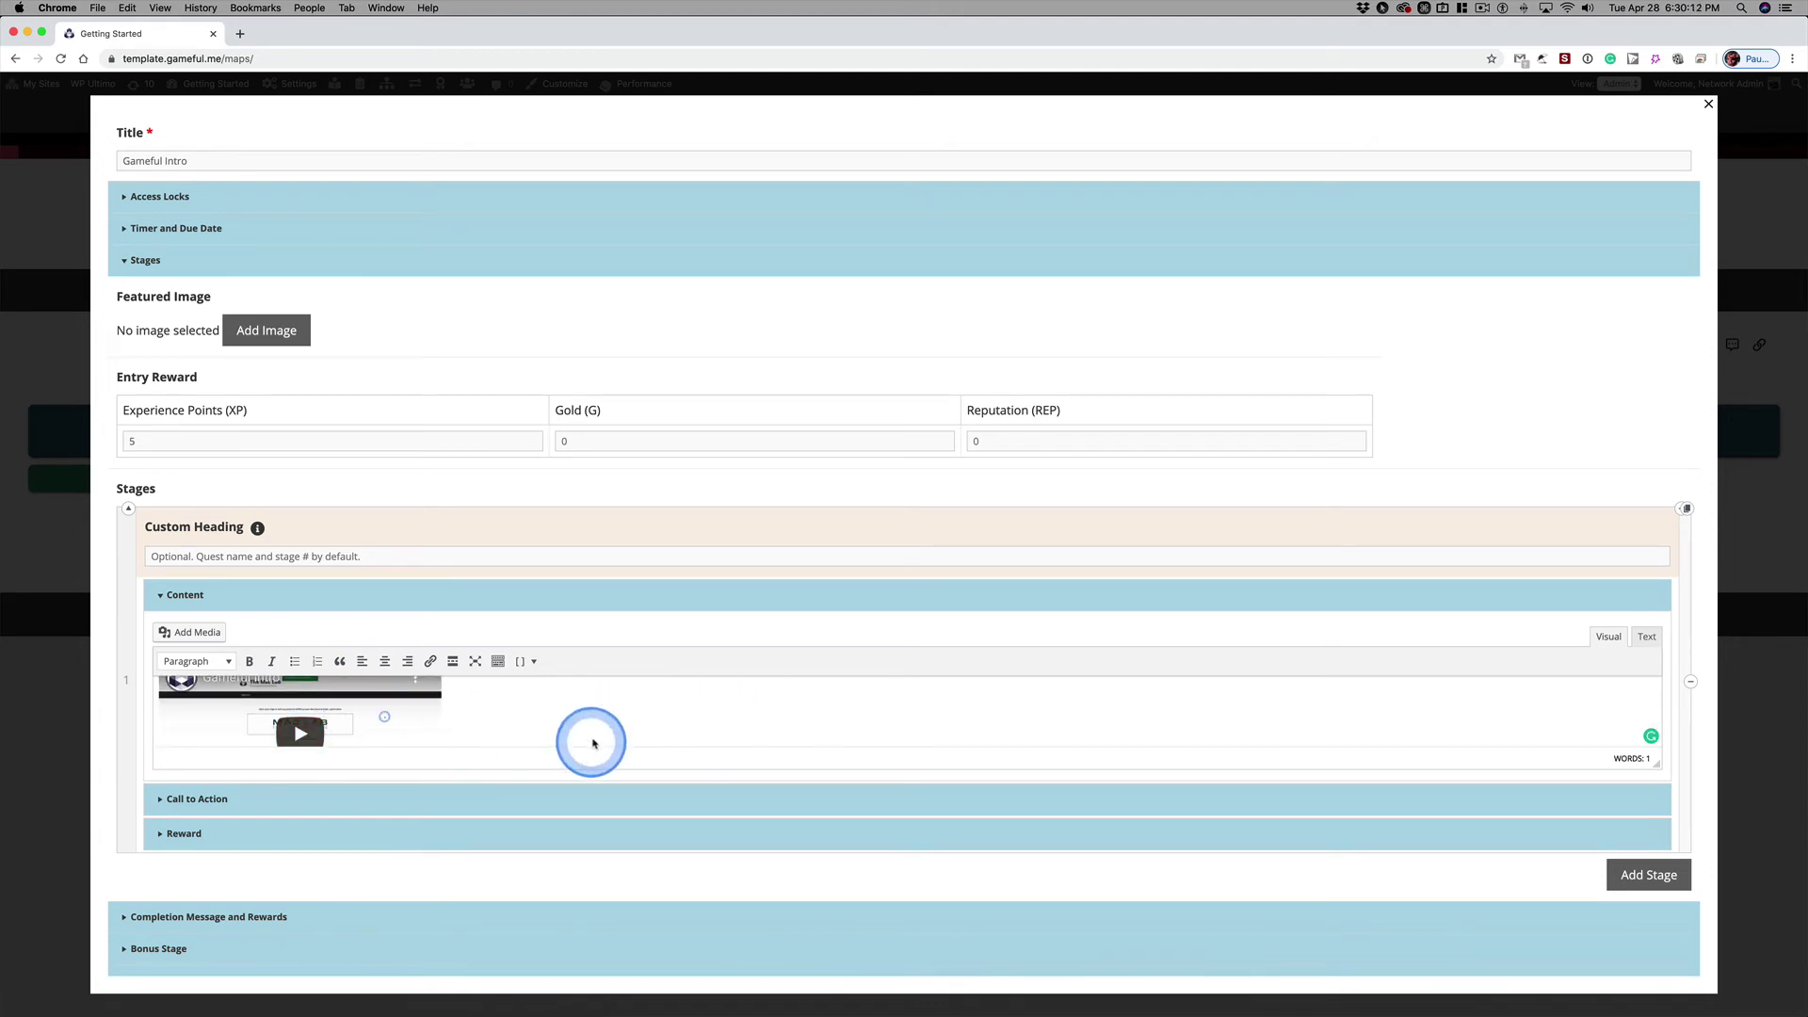
- Update the Gameful Intro quest to save the embedded video in its stage content
scroll(278, 932, "down", 1)
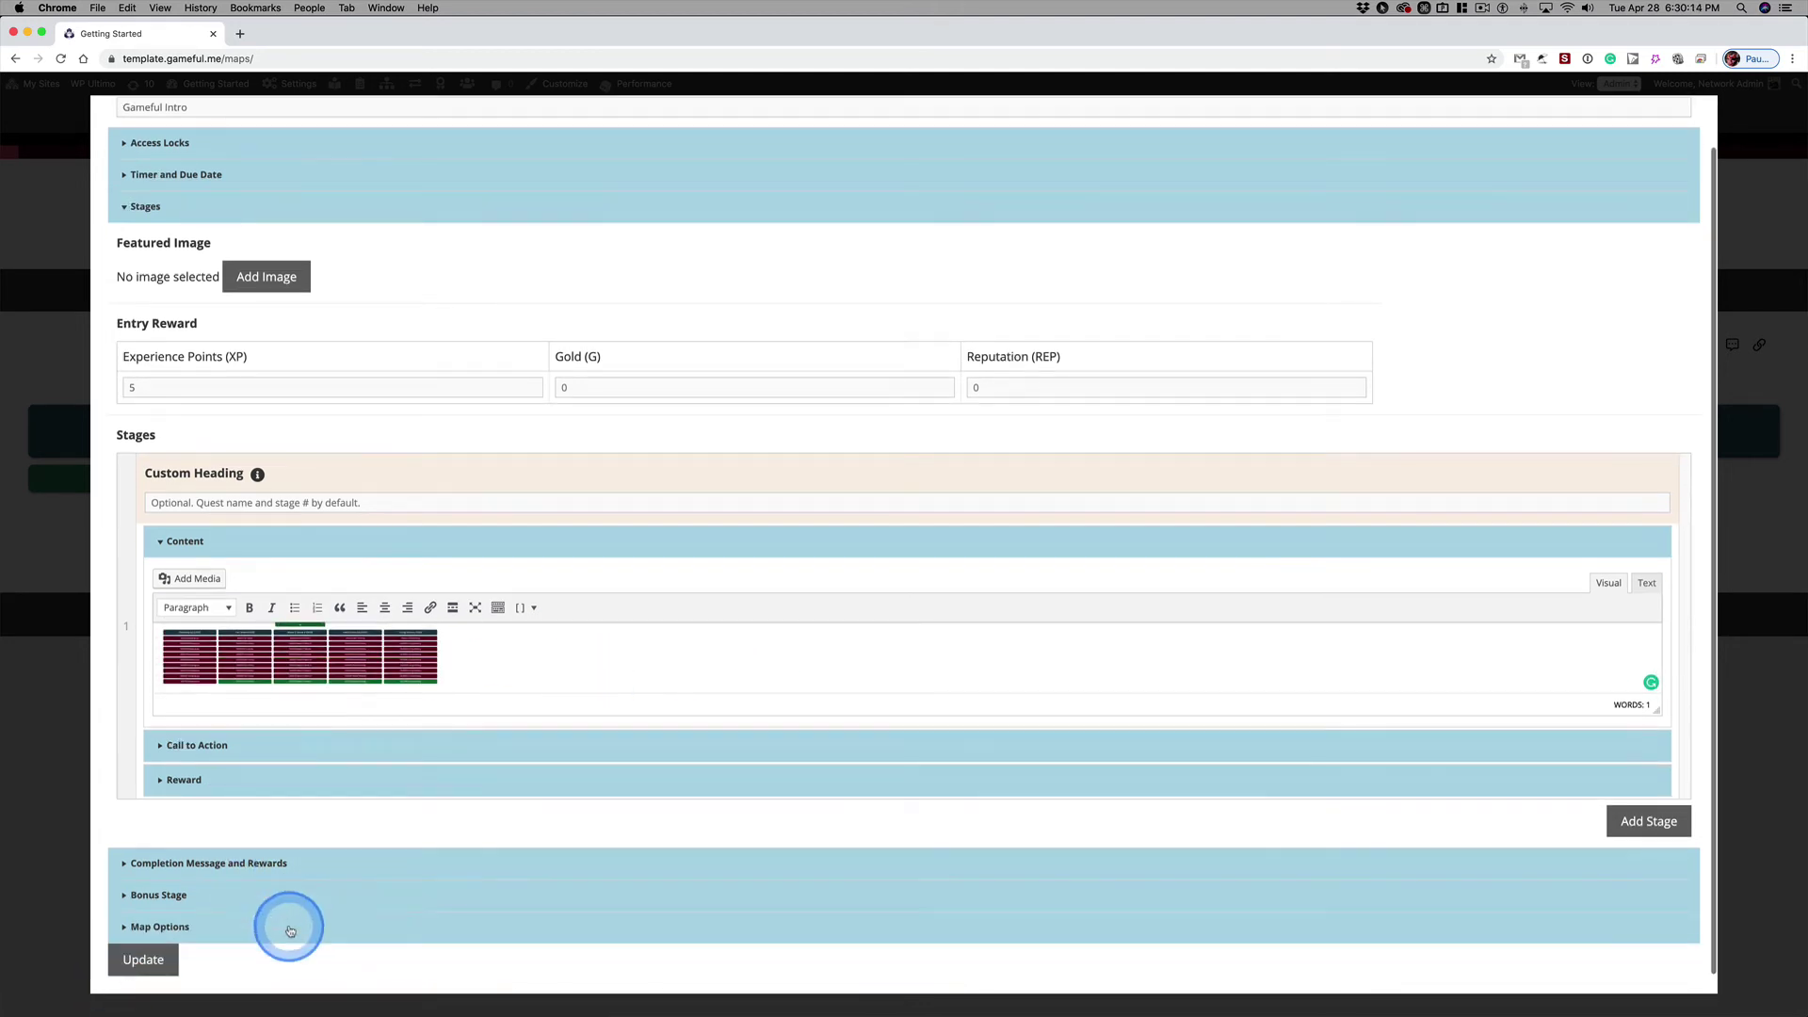
left_click(137, 975)
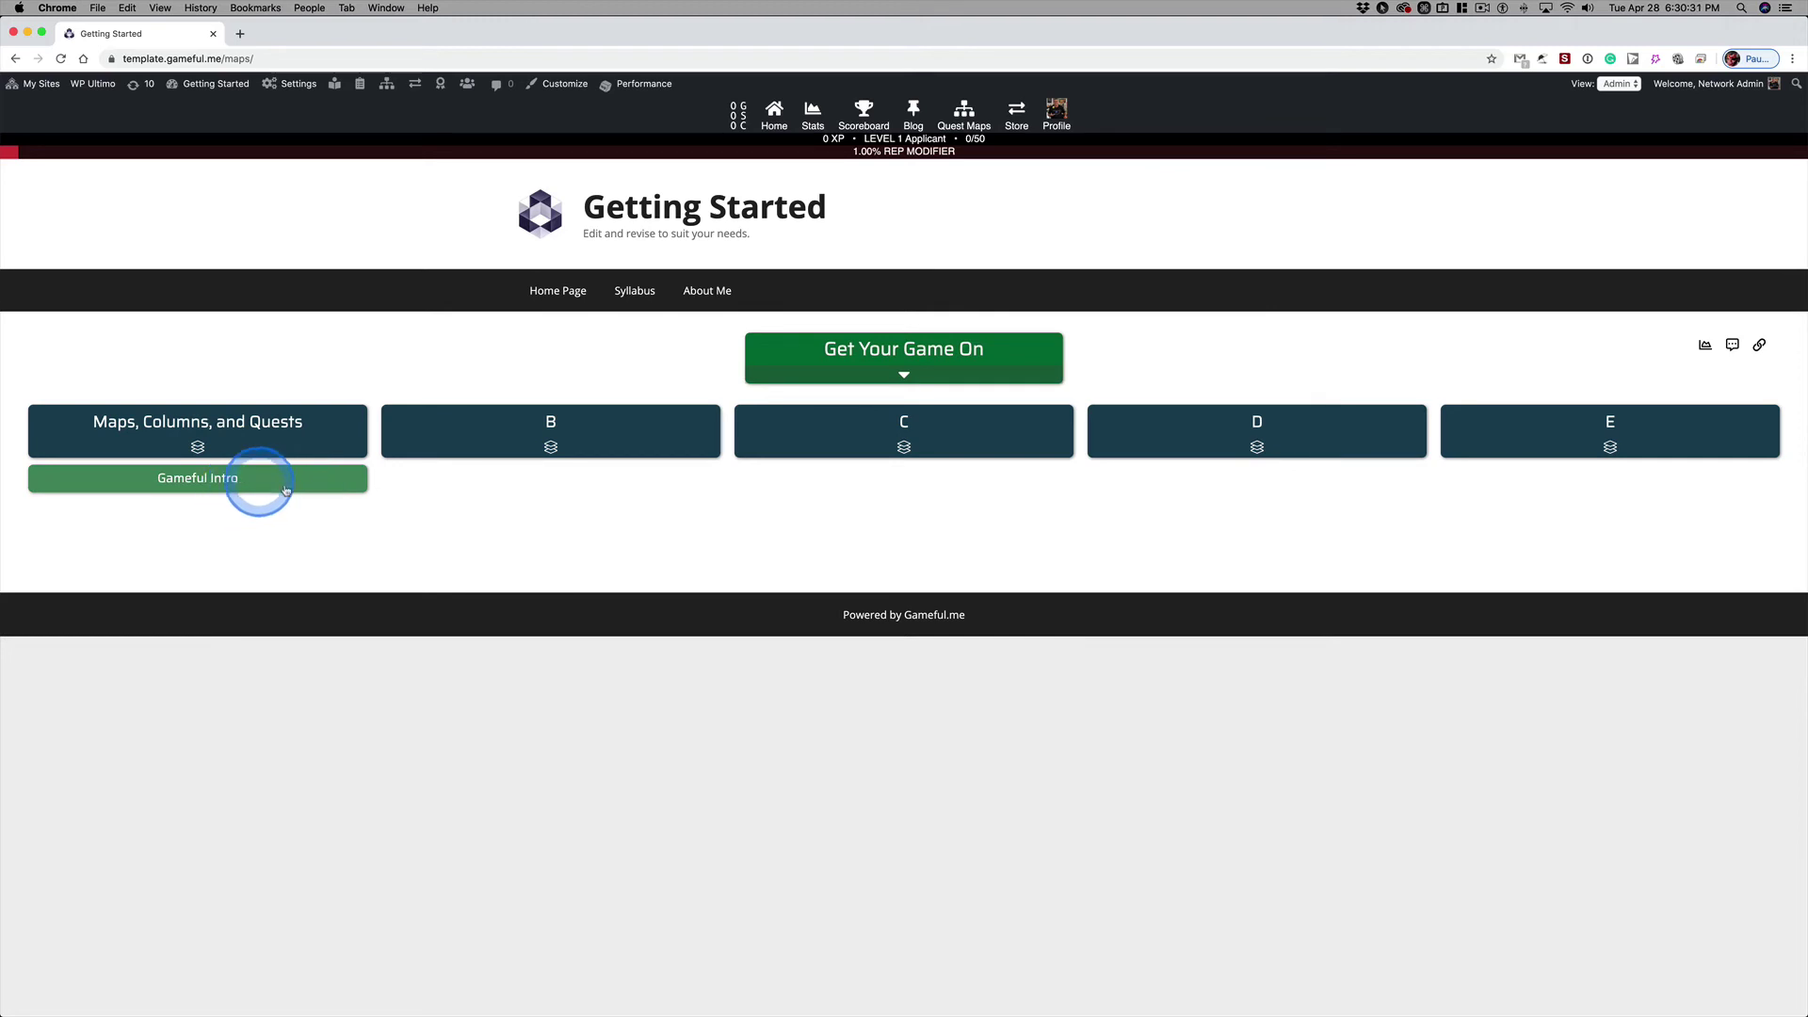
- Open the Gameful Intro quest page, preview the embedded video in its enlarged player, pause it and close the player
mouse_move(282, 482)
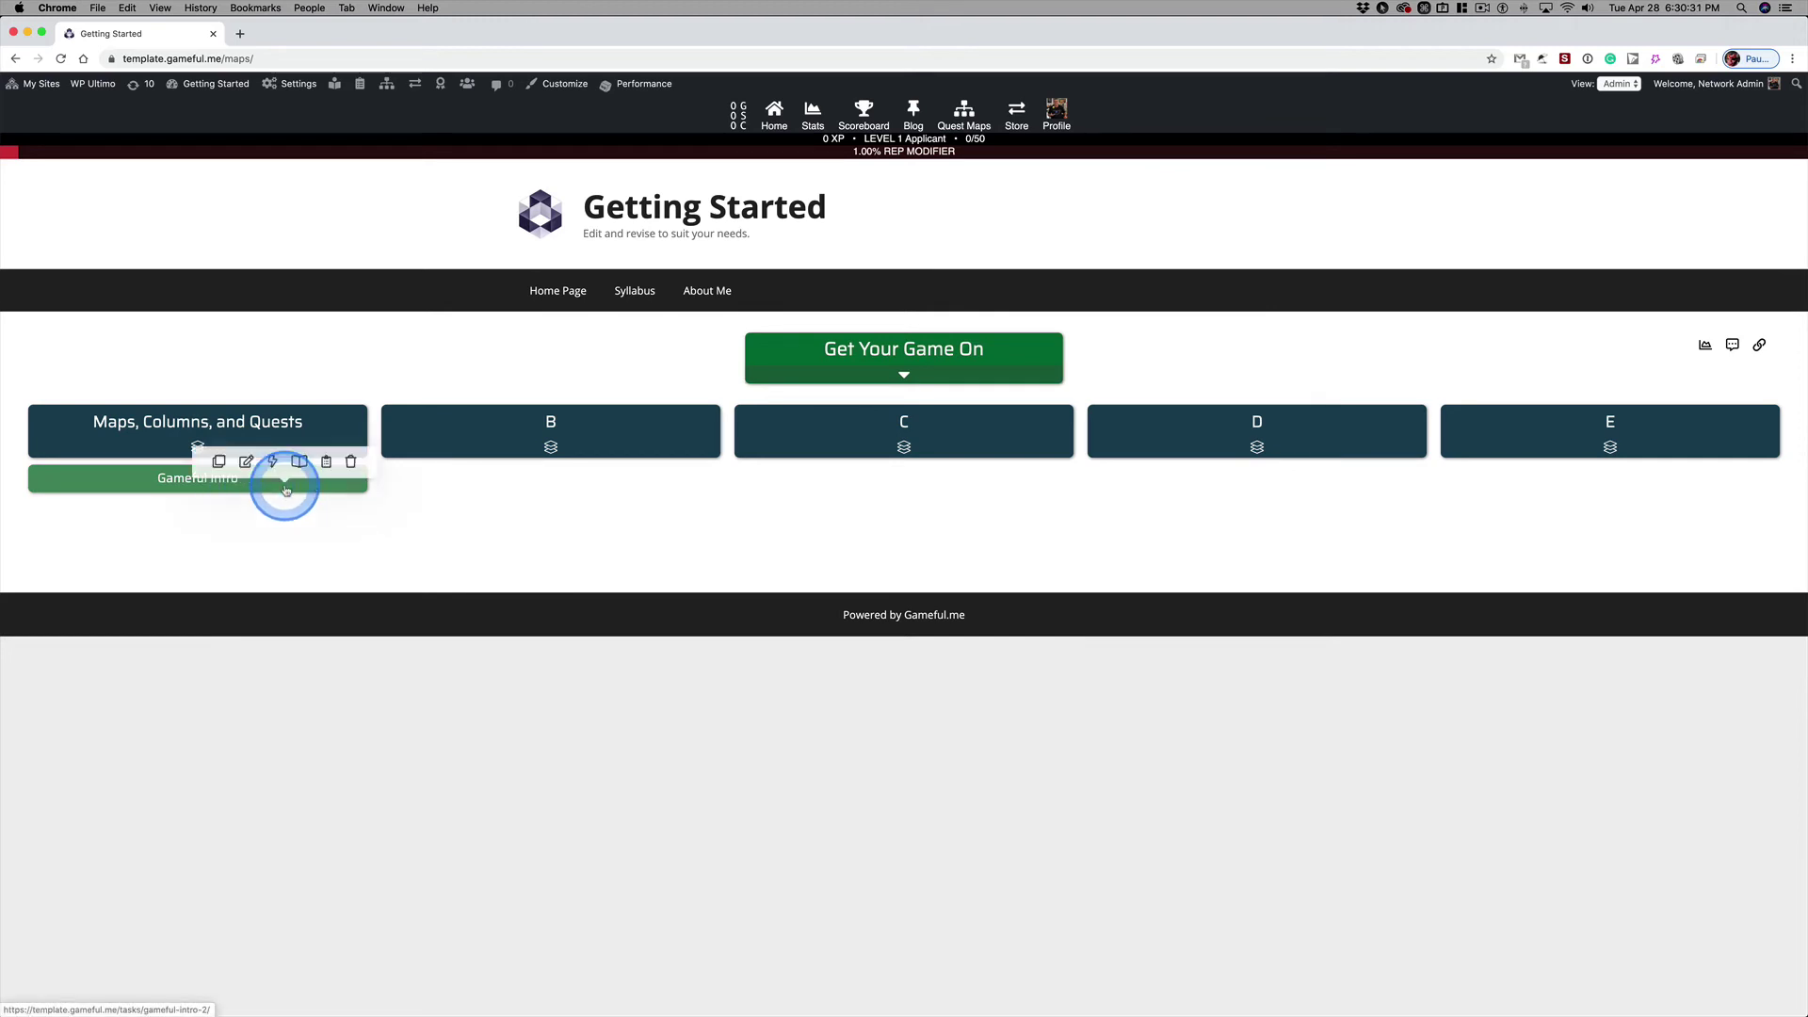
left_click(156, 484)
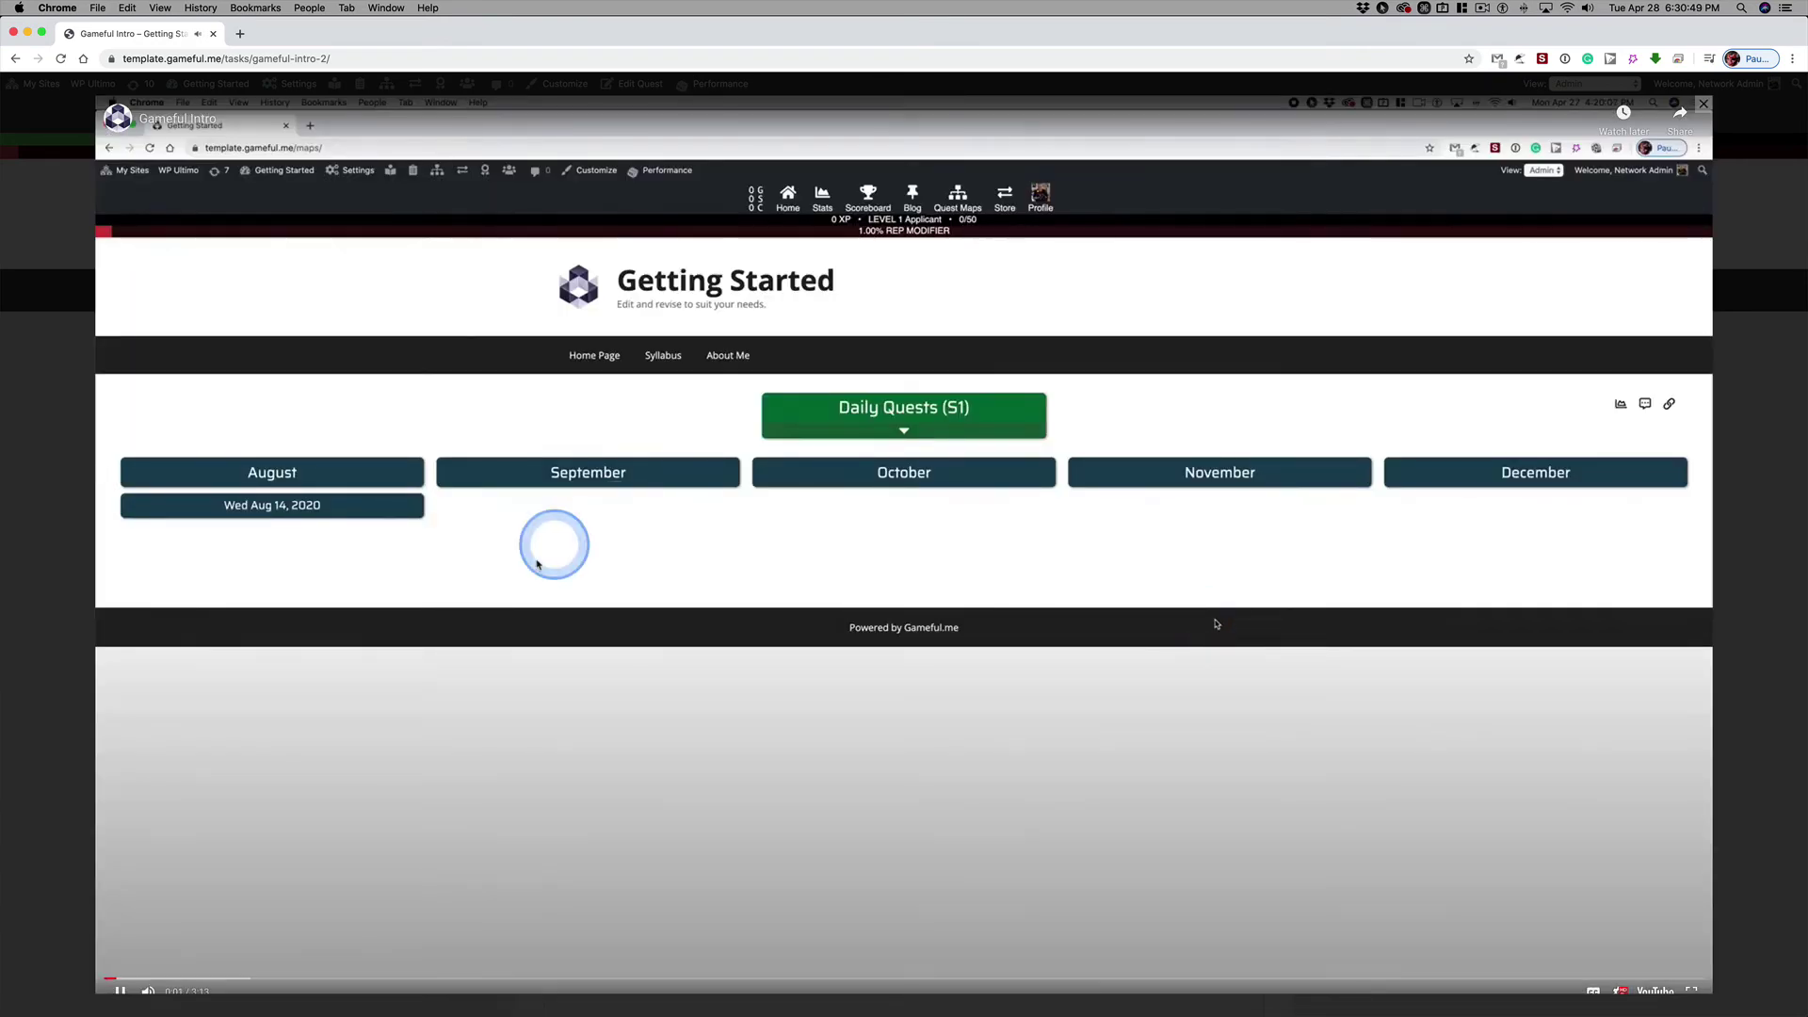
left_click(1215, 623)
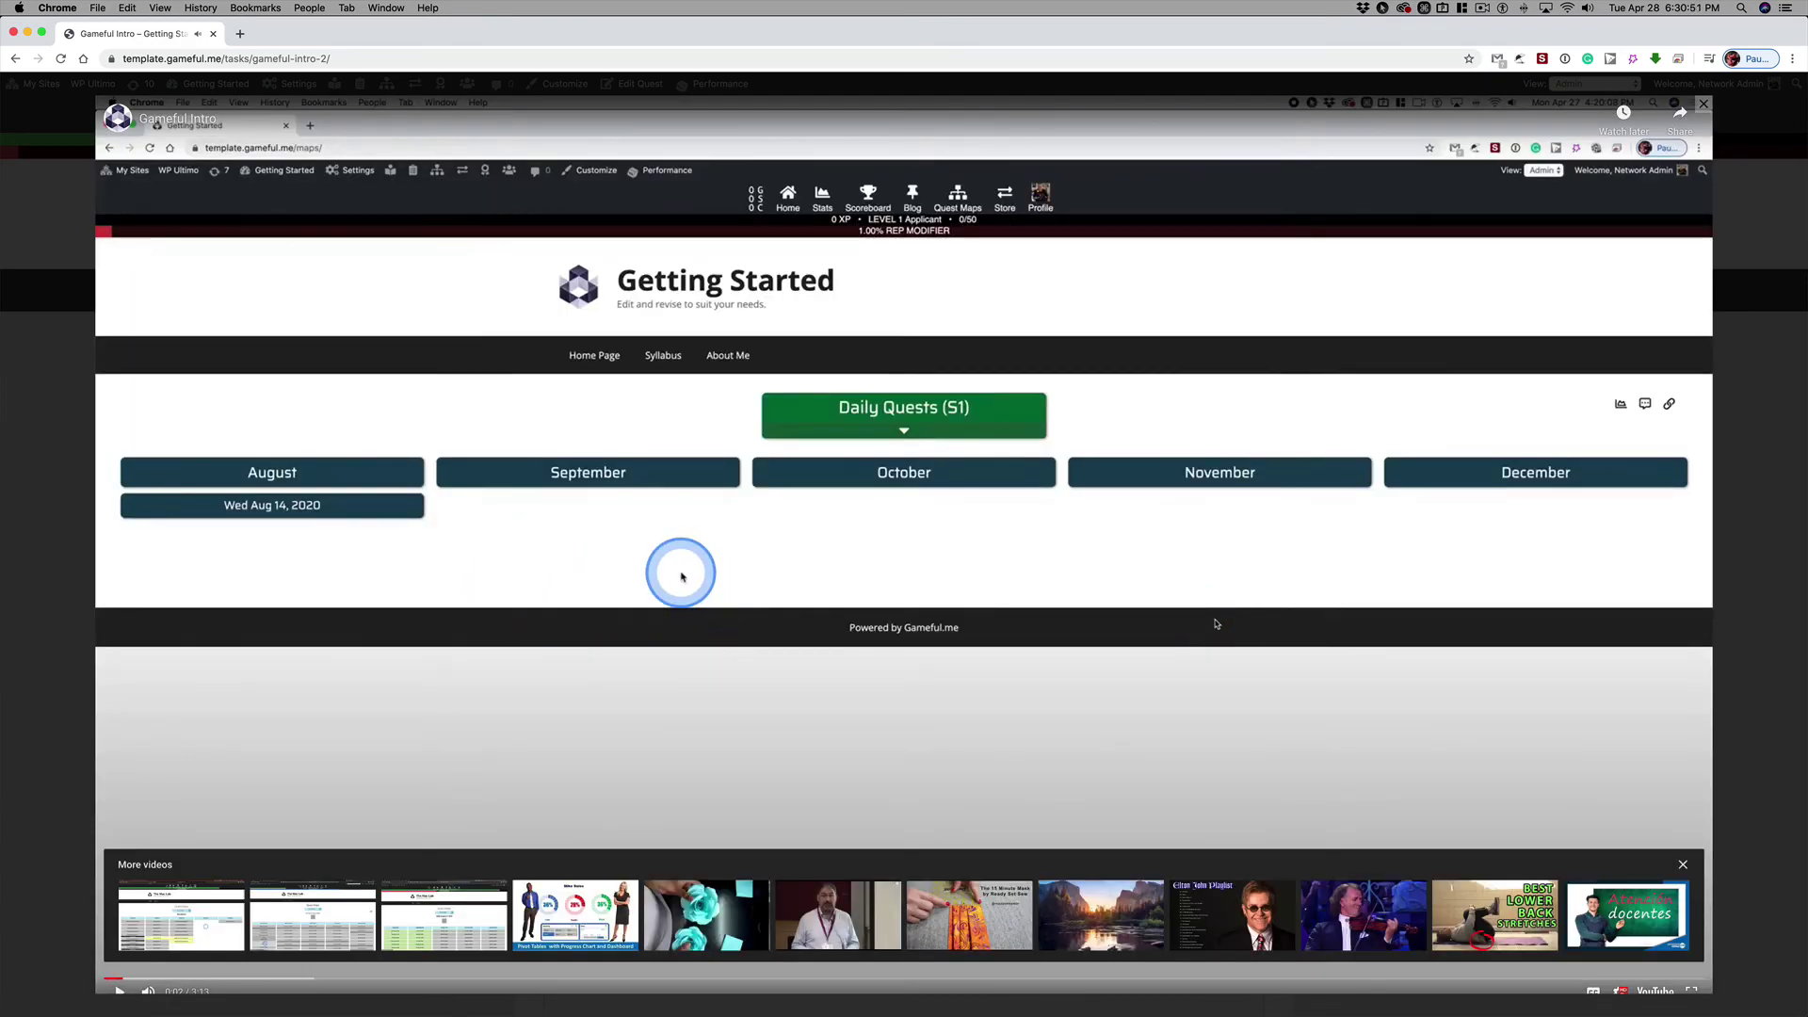
left_click(45, 366)
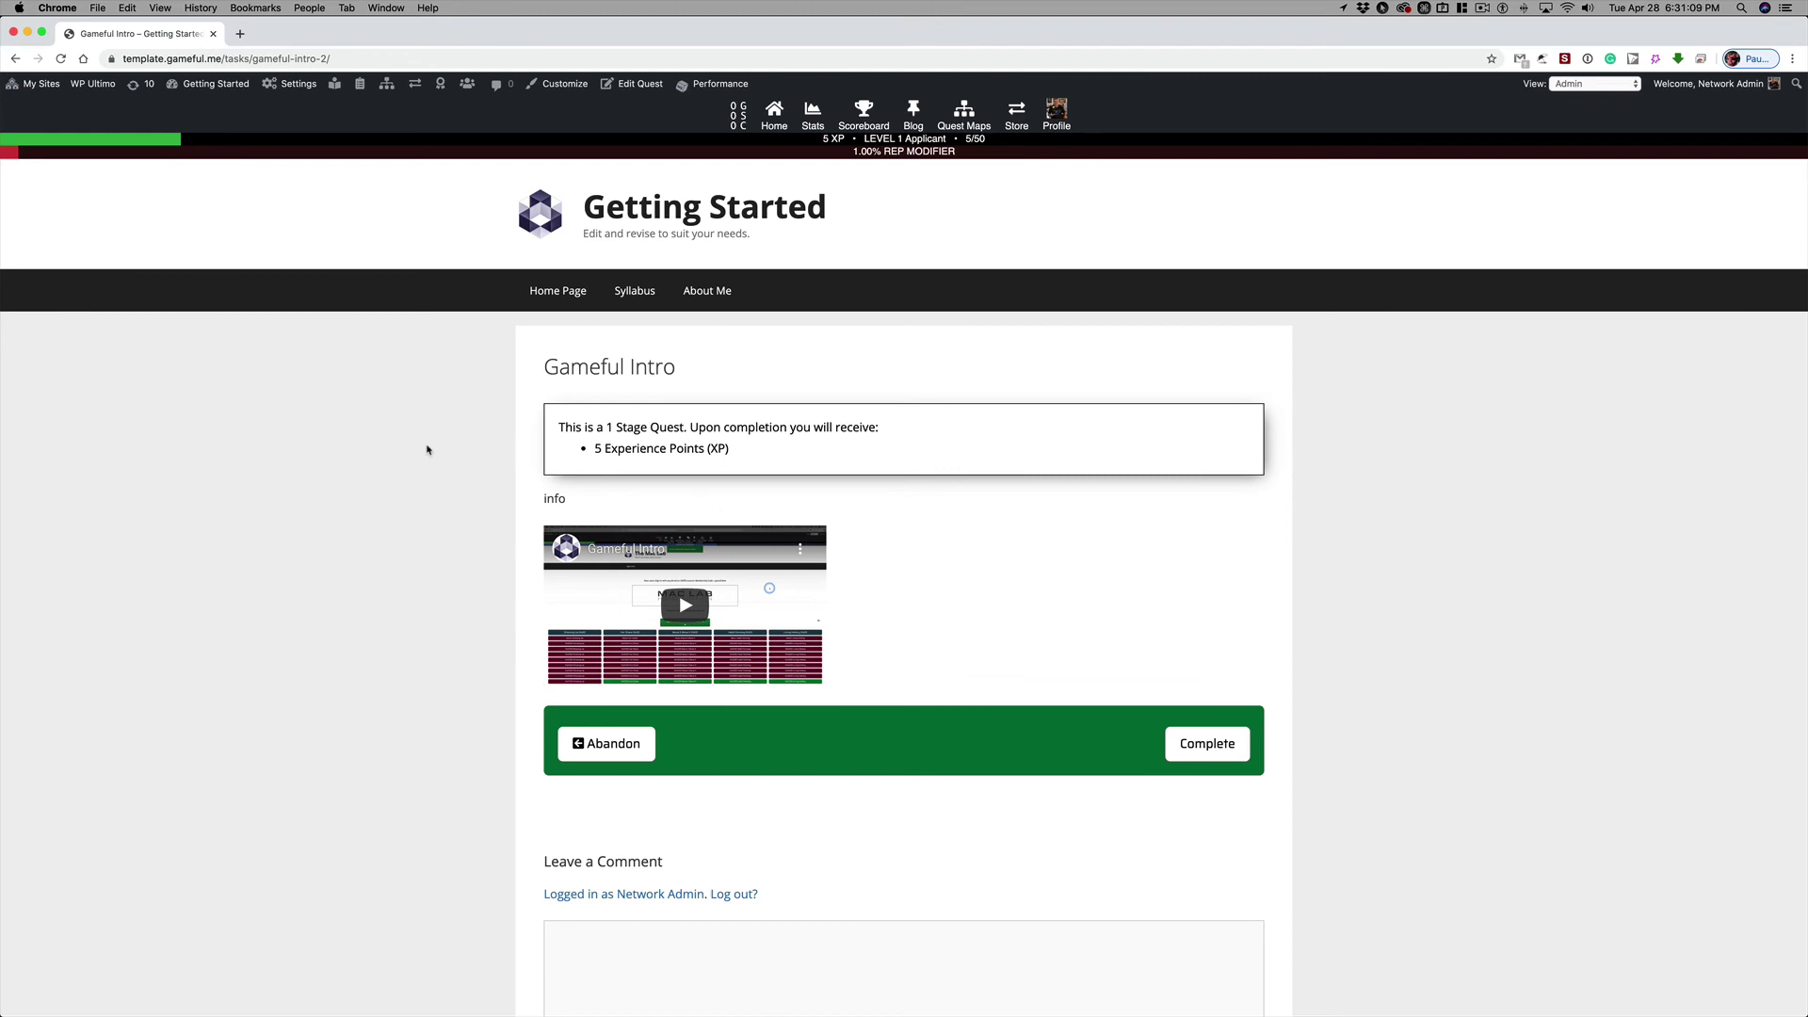
left_click(418, 500)
left_click(489, 508)
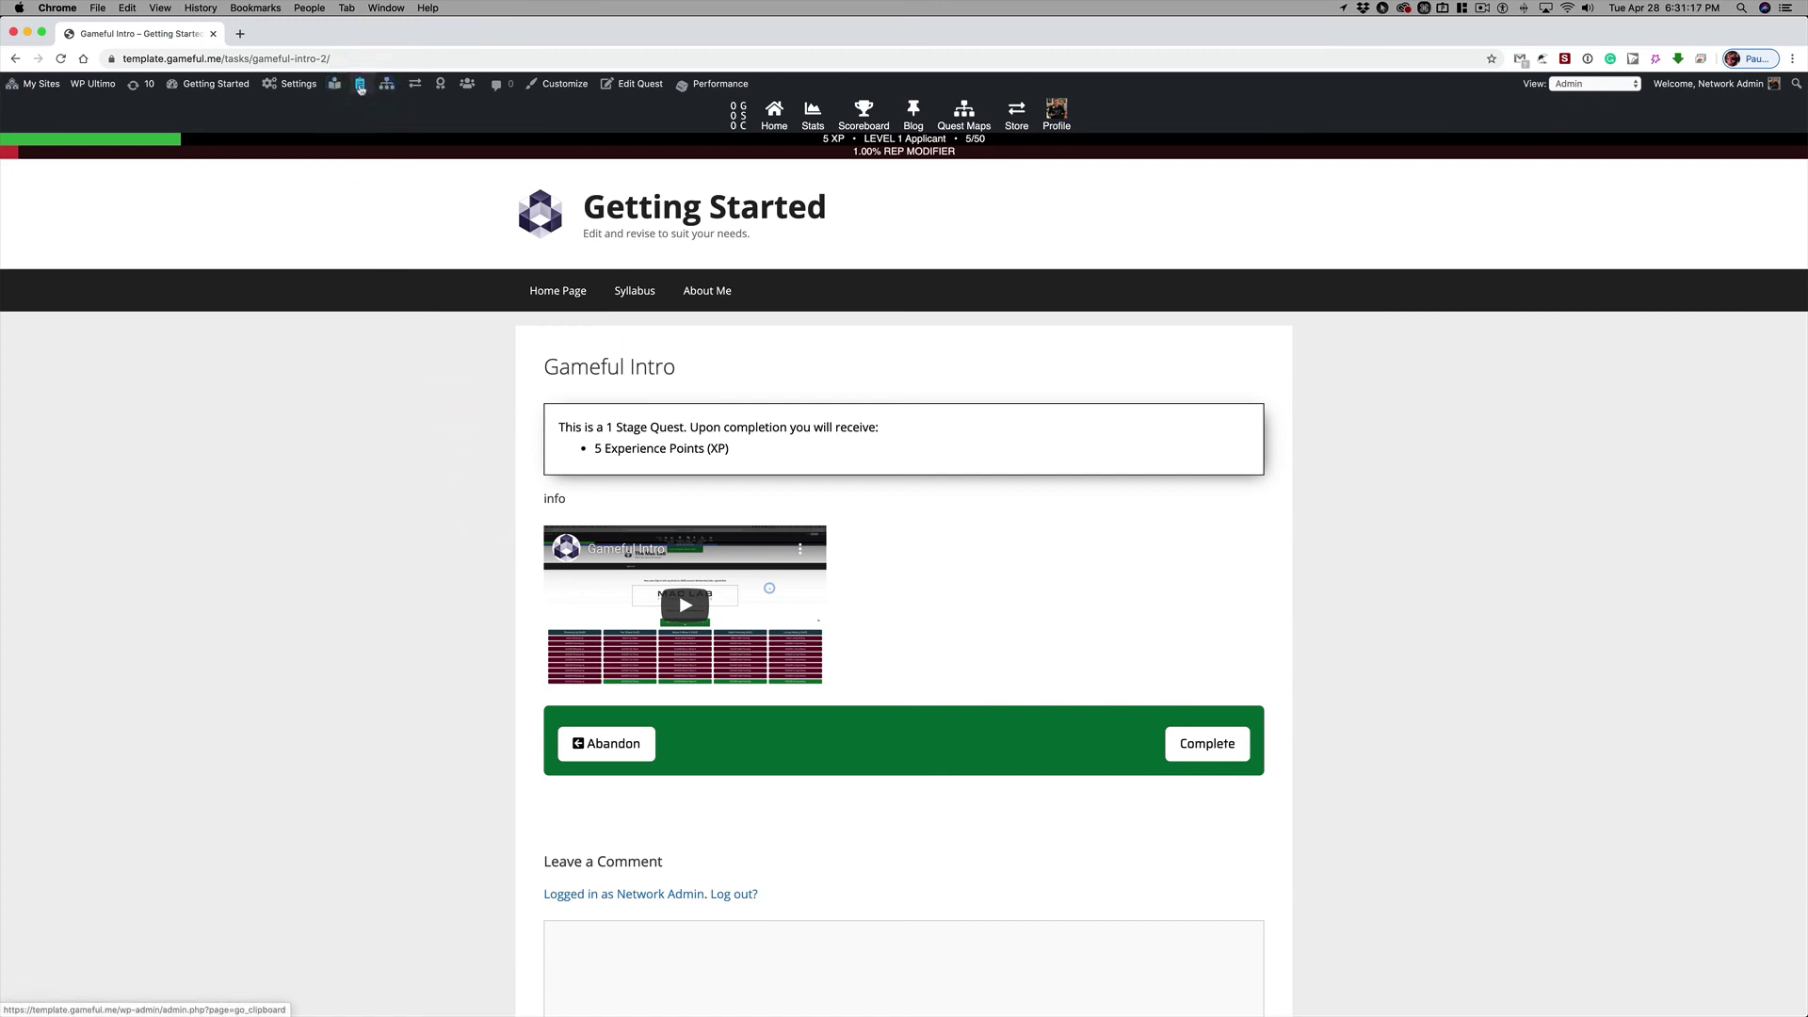
- Return to the Get Your Game On quest map and view the editing options of the Gameful Intro quest
mouse_move(361, 88)
left_mouse_down()
mouse_move(496, 254)
mouse_move(452, 314)
mouse_move(328, 308)
mouse_move(589, 546)
mouse_move(599, 584)
left_mouse_up()
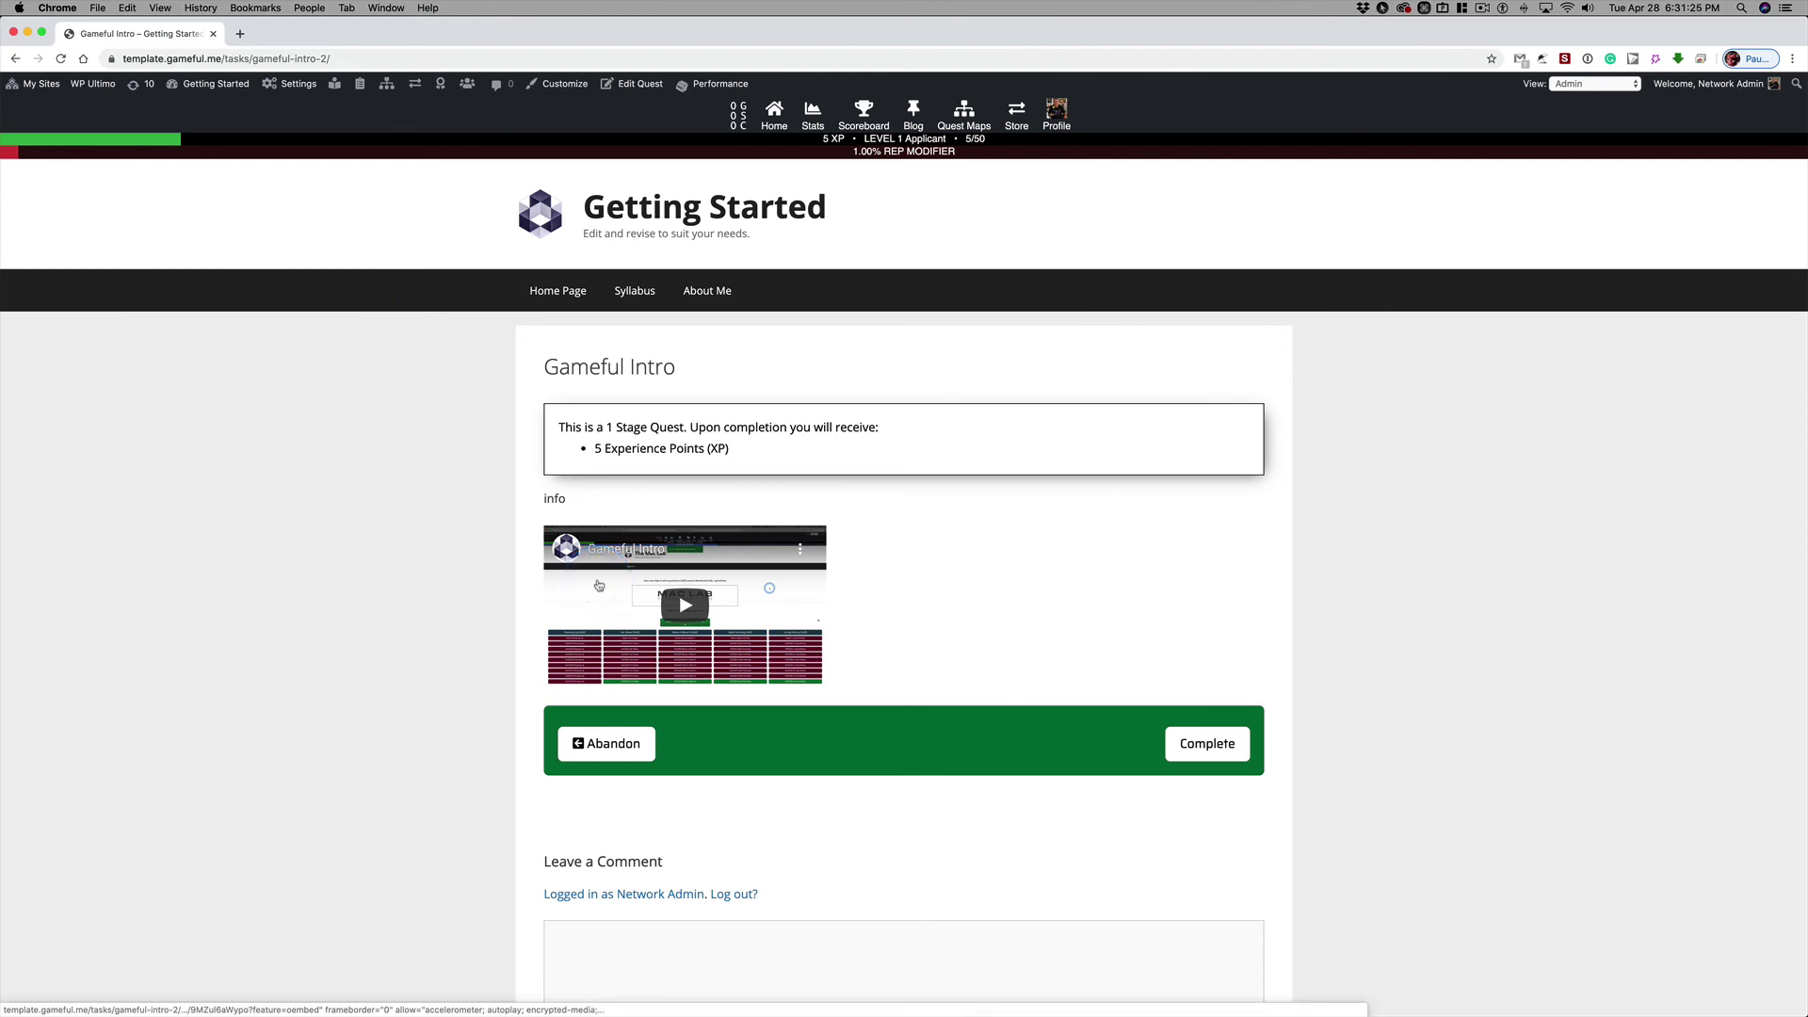
left_click(963, 115)
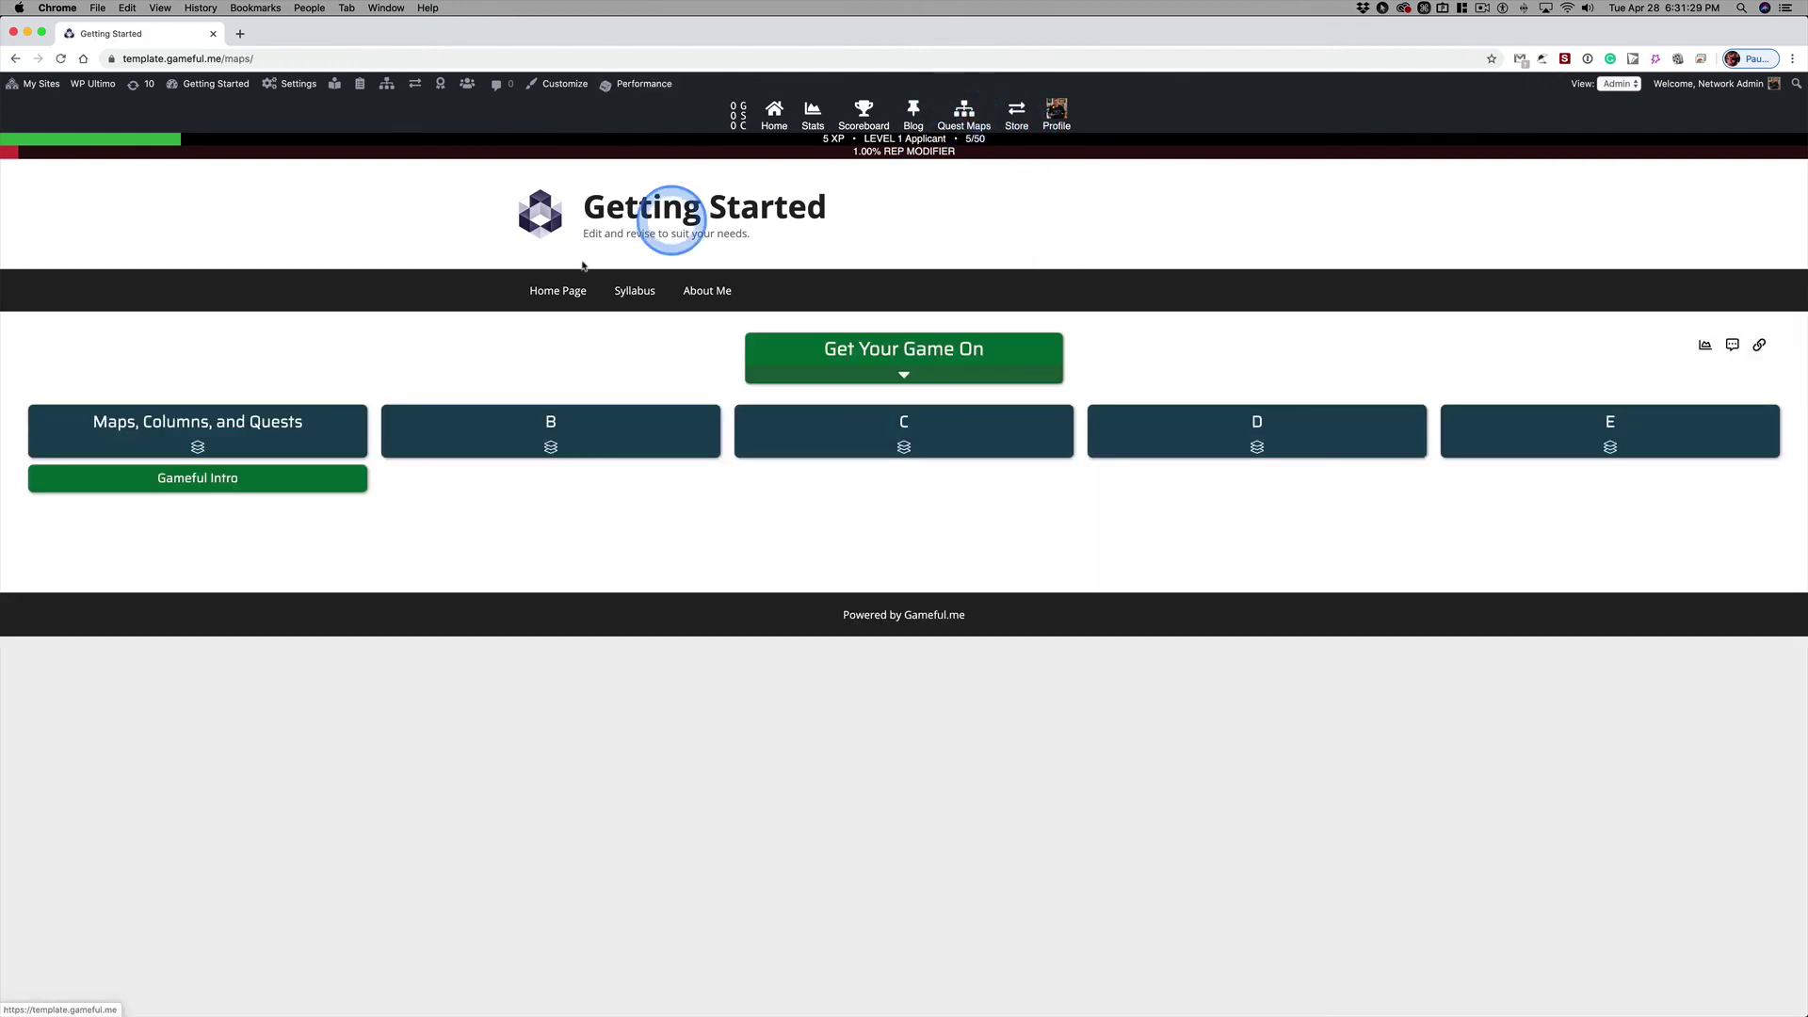
mouse_move(268, 486)
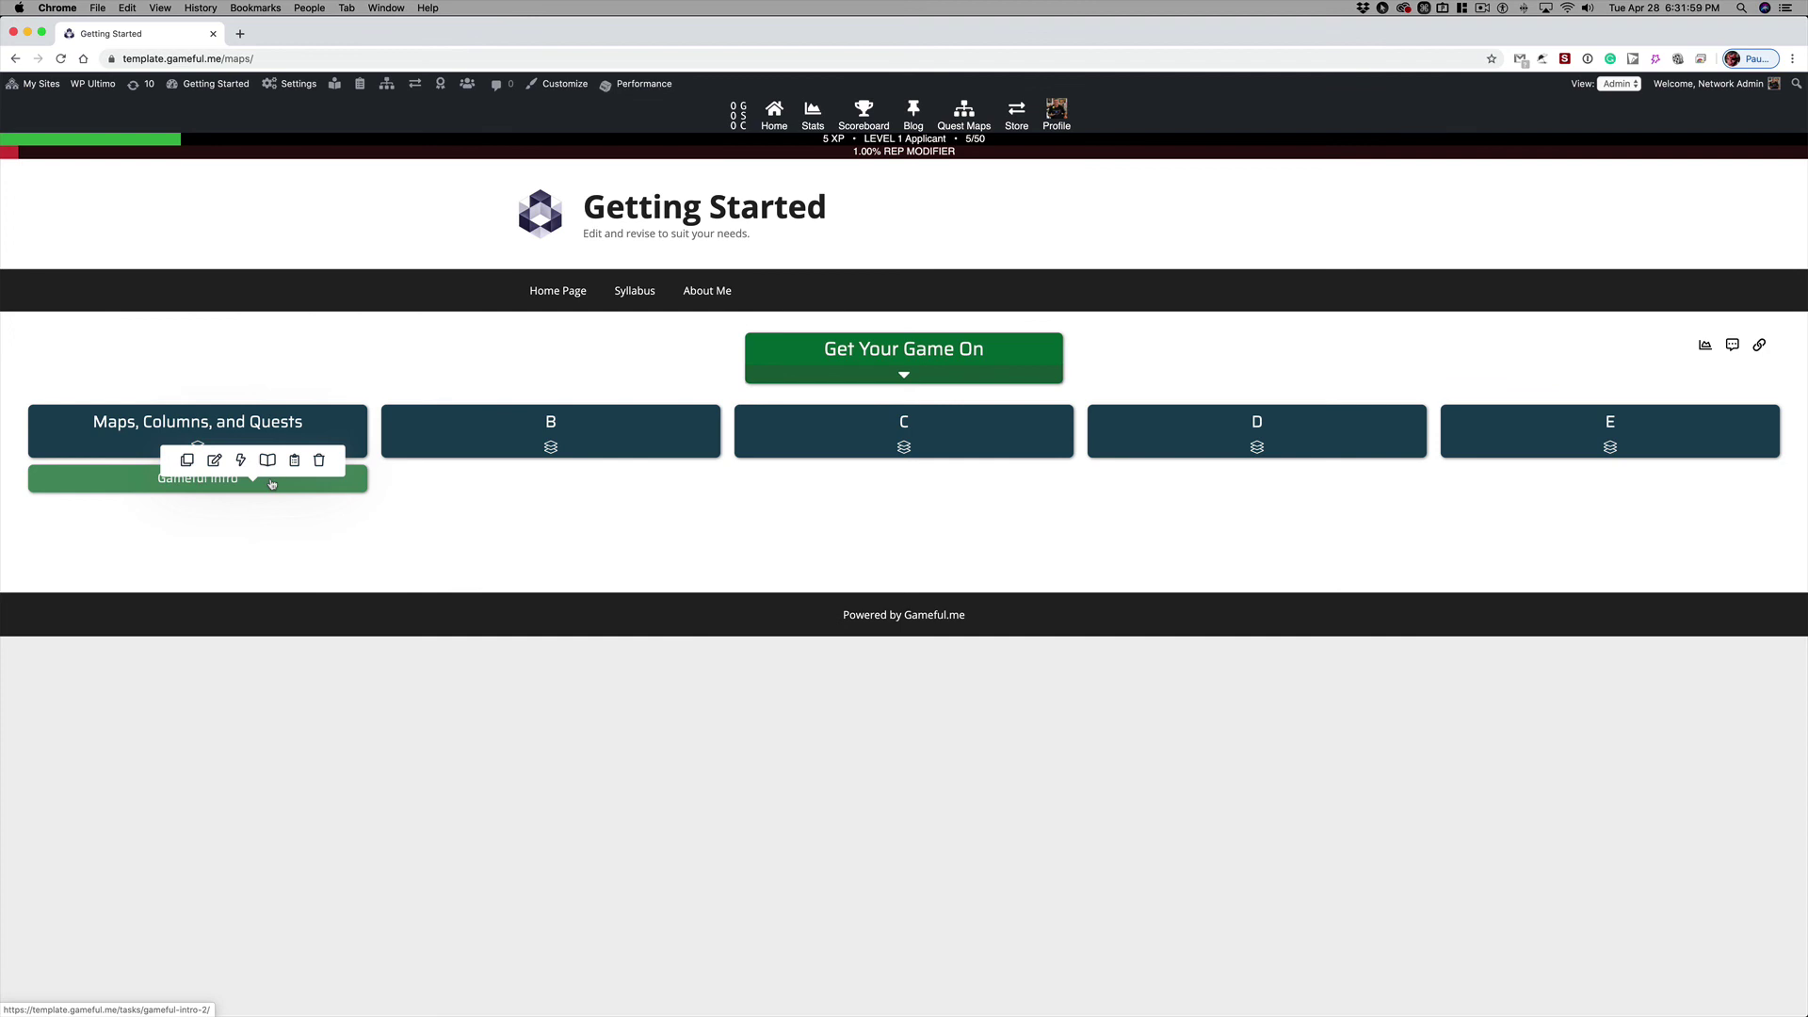
mouse_move(271, 484)
left_mouse_down()
mouse_move(323, 521)
mouse_move(537, 541)
mouse_move(524, 558)
left_mouse_up()
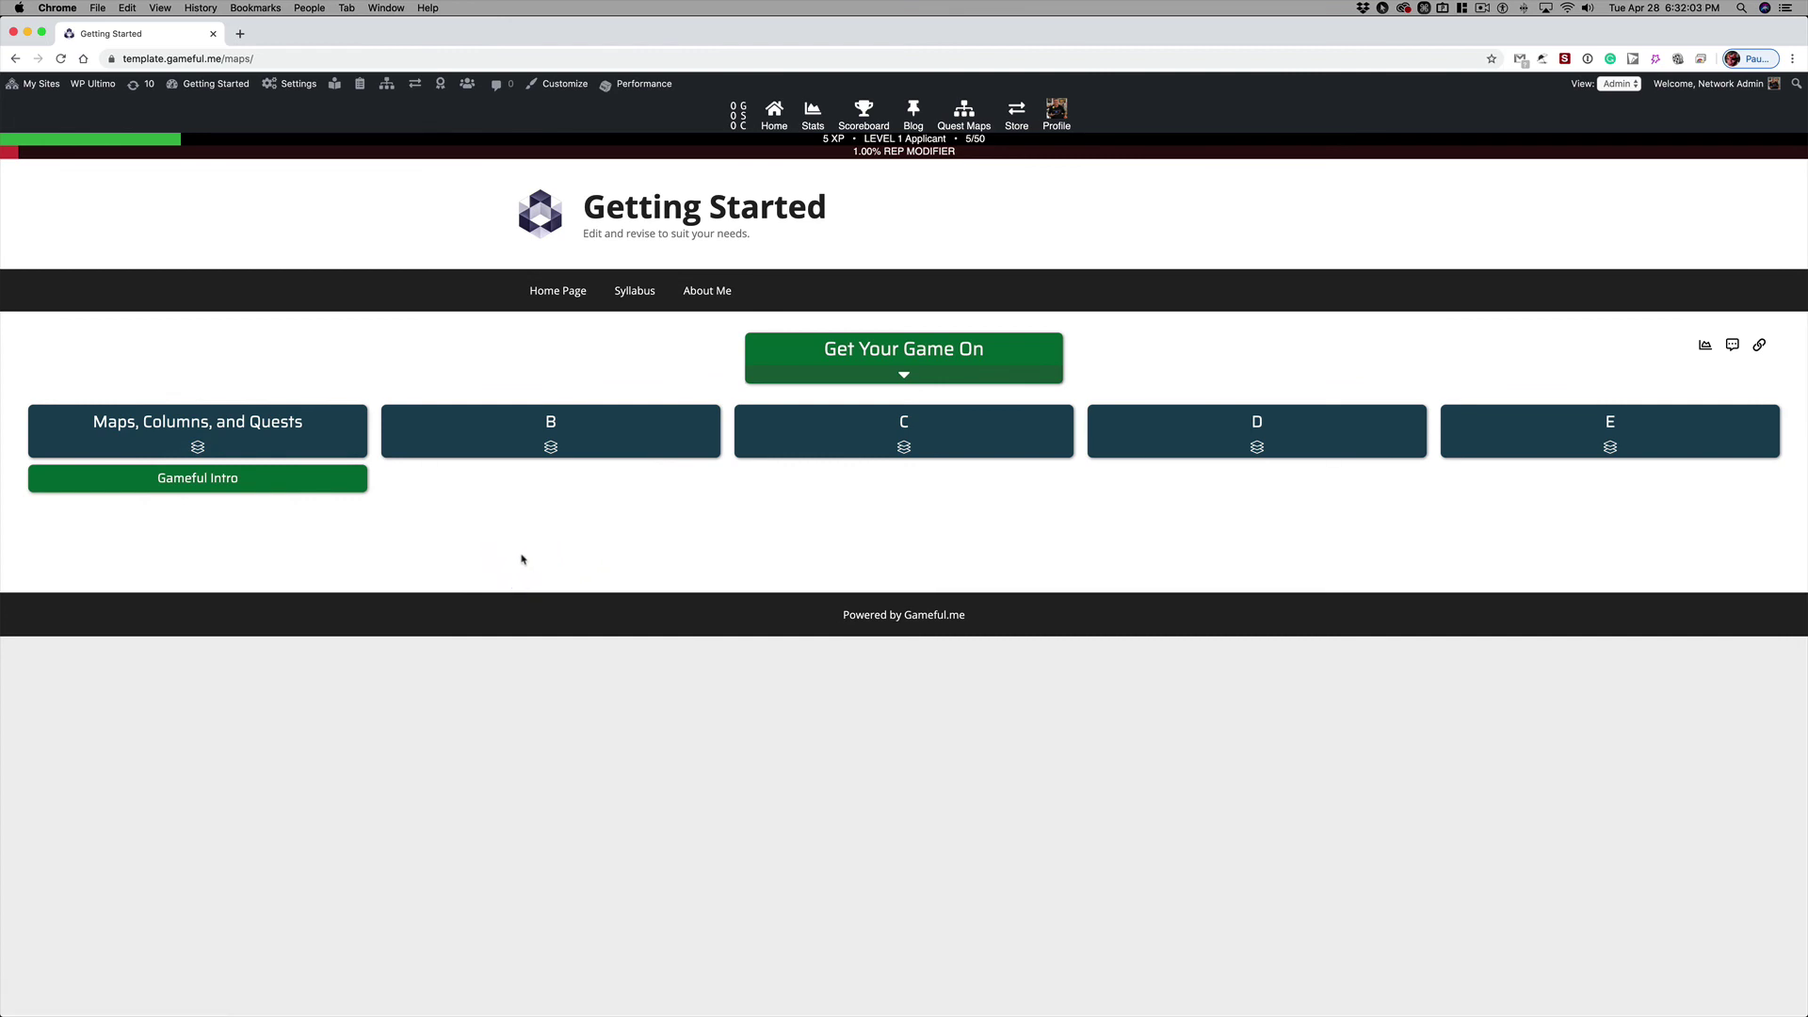